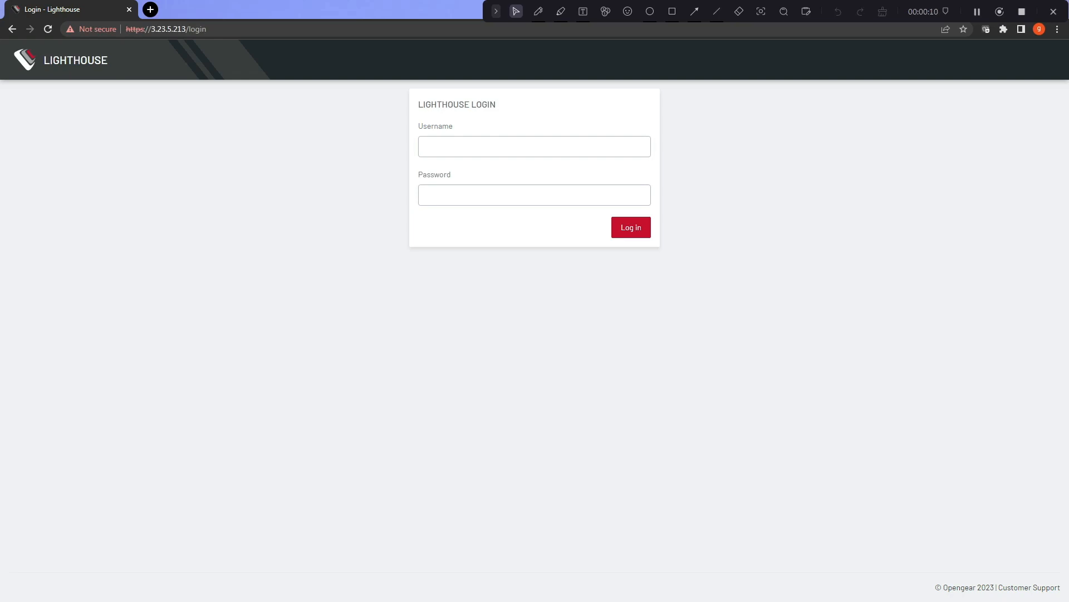
Step: Log in to Lighthouse with the administrator credentials to reach the dashboard showing two connected nodes
{"action": "left_click", "coordinate": [567, 147]}
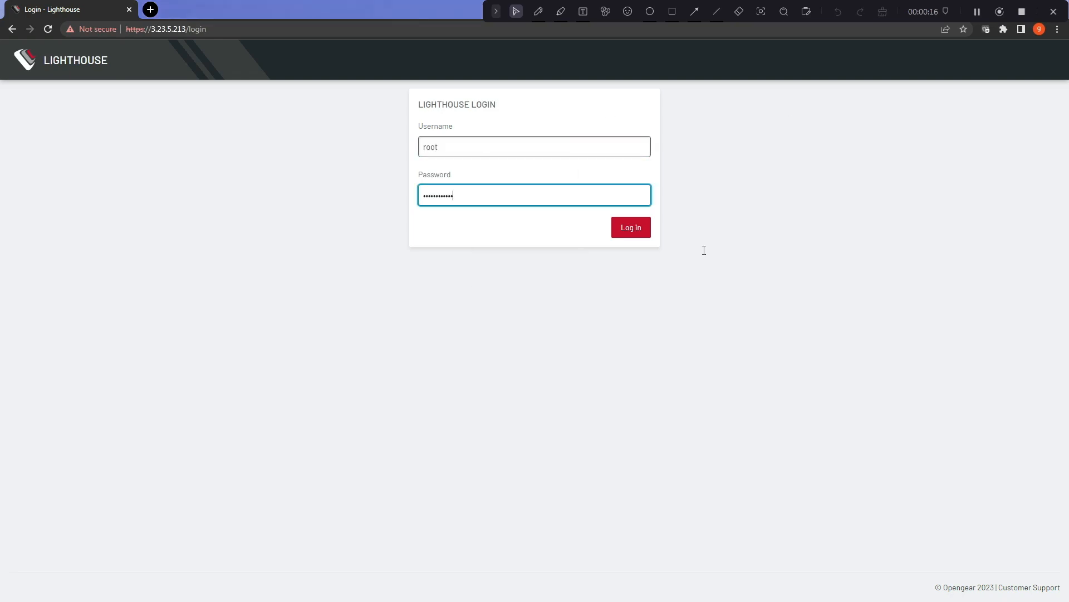
{"action": "left_click", "coordinate": [636, 236]}
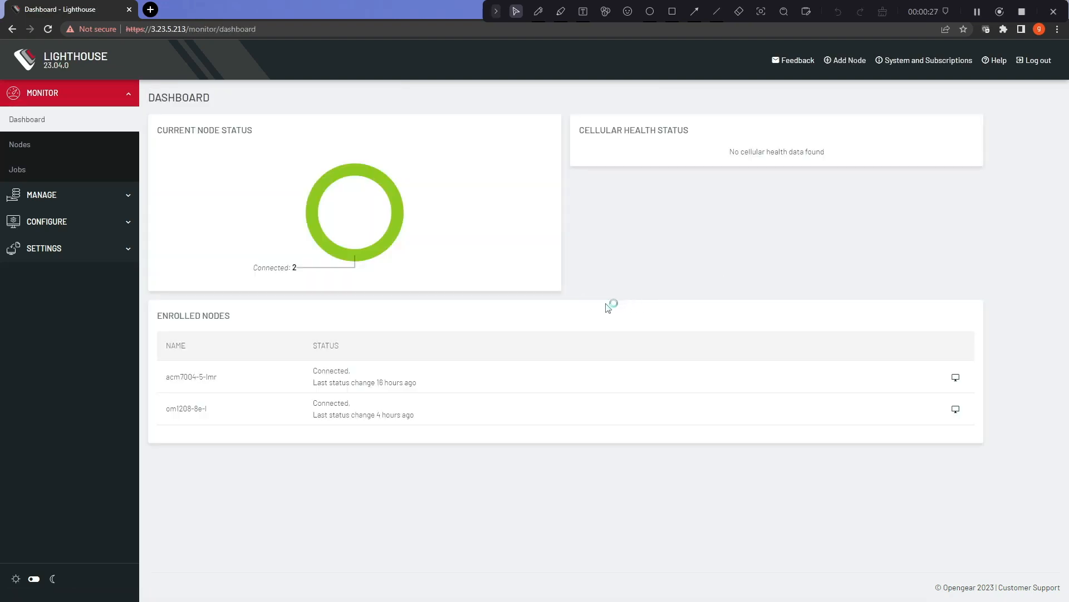
Step: Expand CONFIGURE and go to Users and Groups Templates to start a new template
{"action": "left_click", "coordinate": [115, 229]}
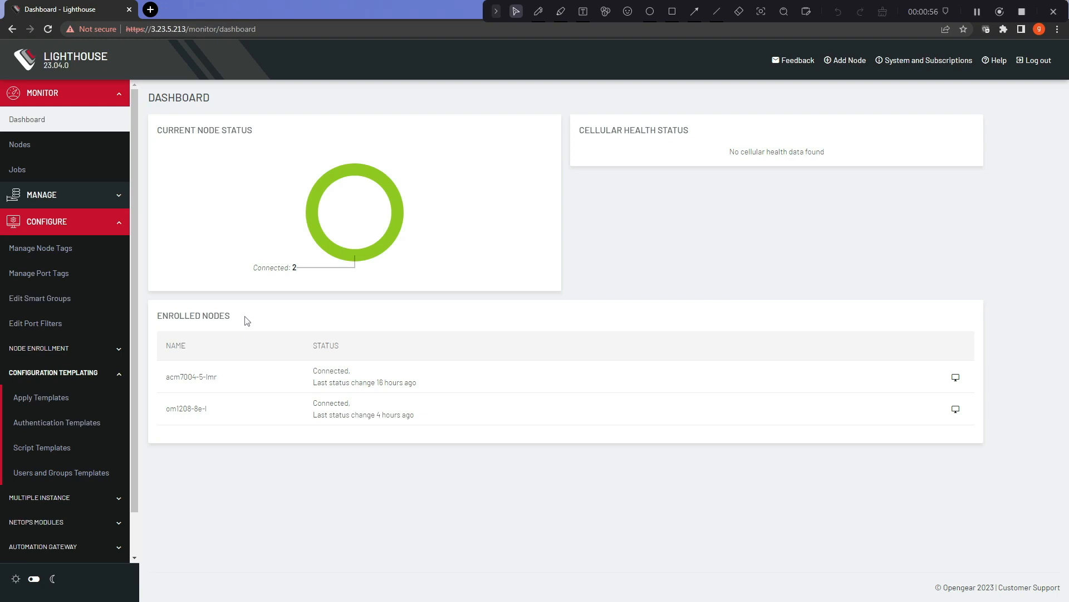
{"action": "left_click", "coordinate": [62, 472]}
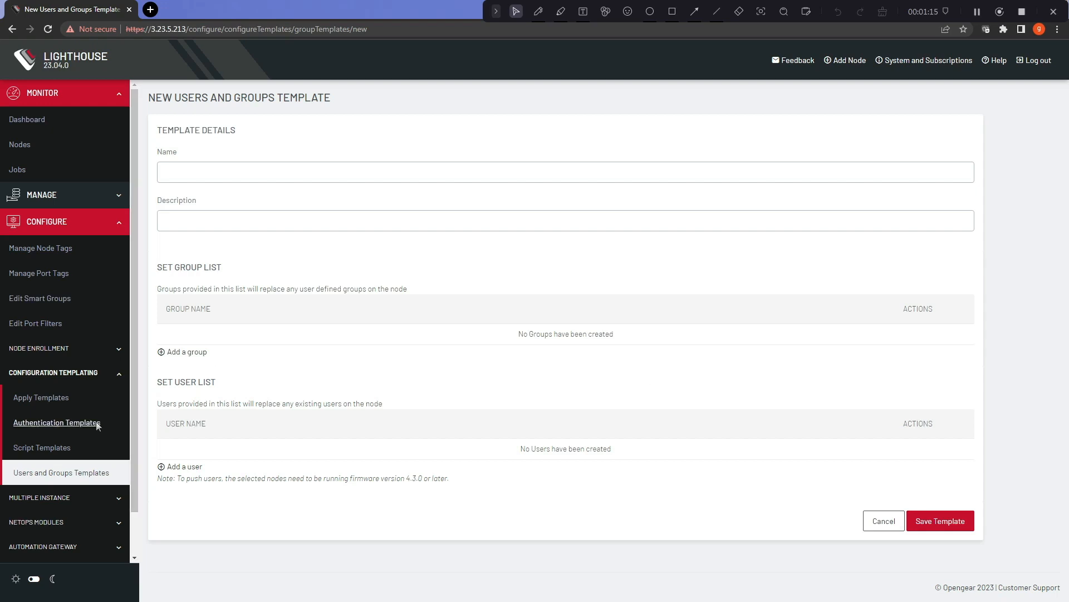
Step: Preview the authentication scheme options on a new authentication template, then a new script template form
{"action": "left_click", "coordinate": [67, 422]}
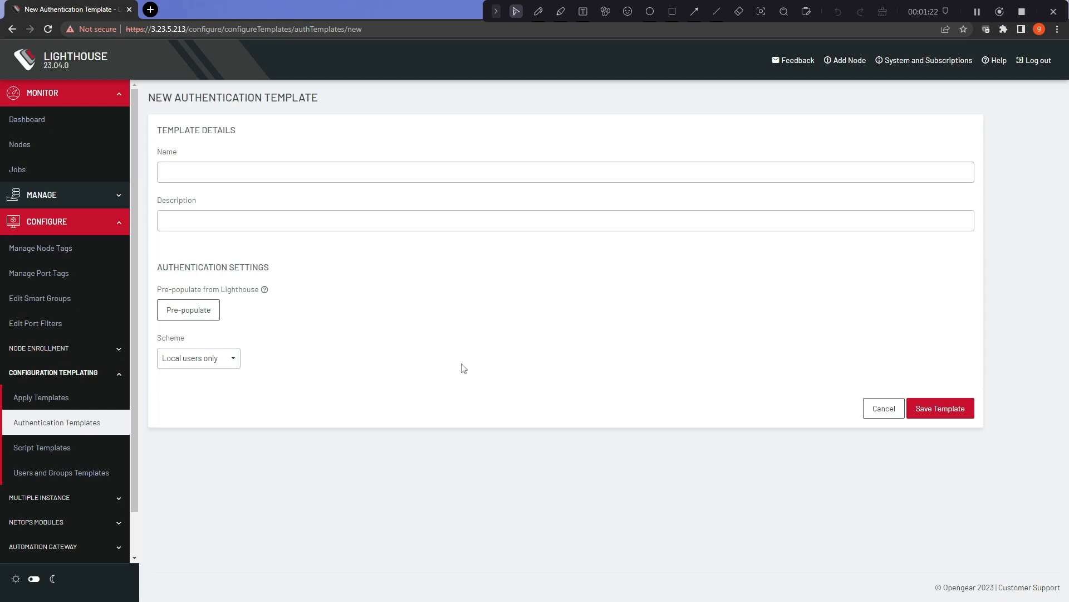
{"action": "left_click", "coordinate": [234, 361]}
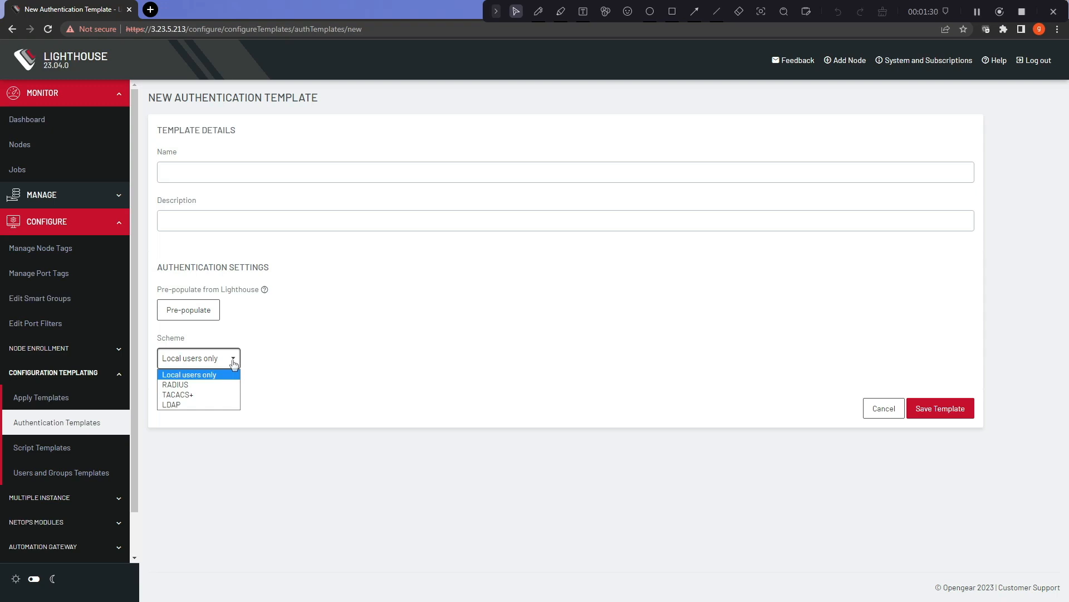
{"action": "left_click", "coordinate": [370, 365]}
{"action": "left_click", "coordinate": [33, 448]}
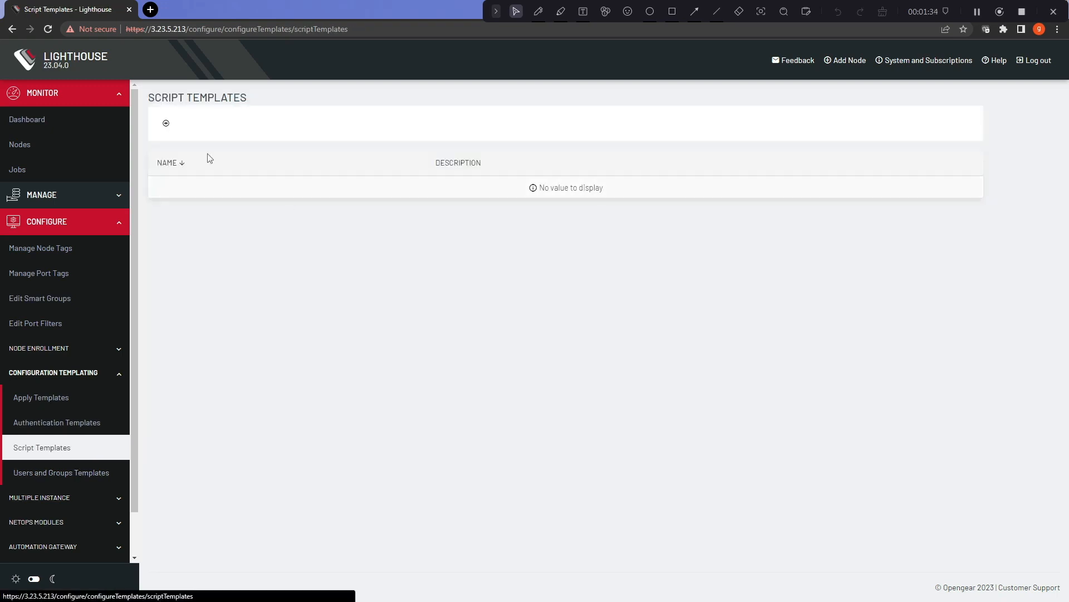
{"action": "left_click", "coordinate": [165, 122]}
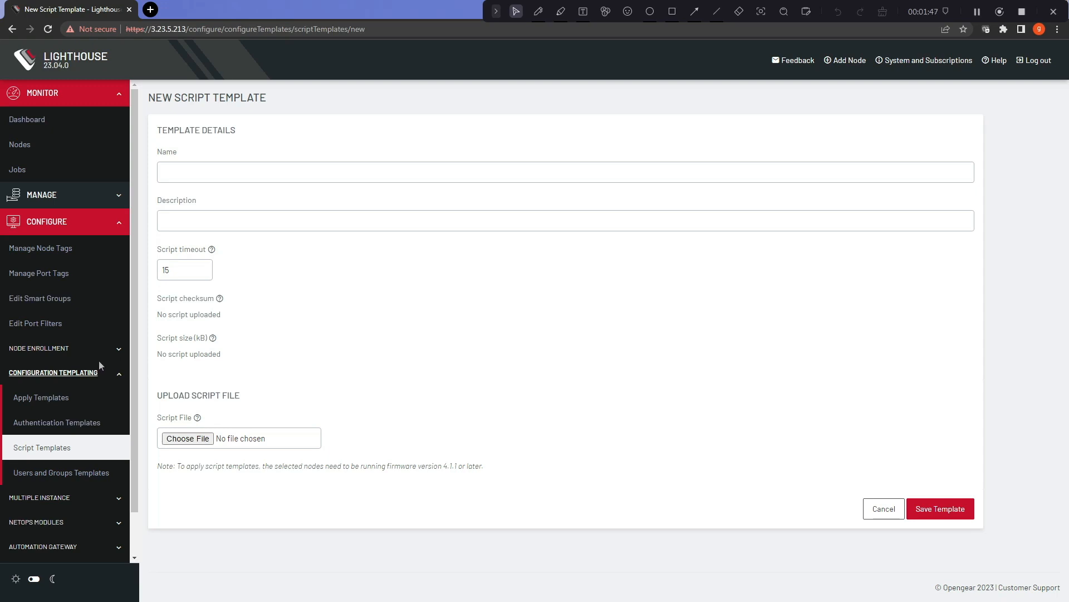
Step: Go to Node Enrollment > Enrollment Bundles, which lists mybundle
{"action": "scroll", "coordinate": [99, 363], "scroll_direction": "down", "scroll_amount": 1}
{"action": "left_click", "coordinate": [68, 304]}
{"action": "left_click", "coordinate": [79, 354]}
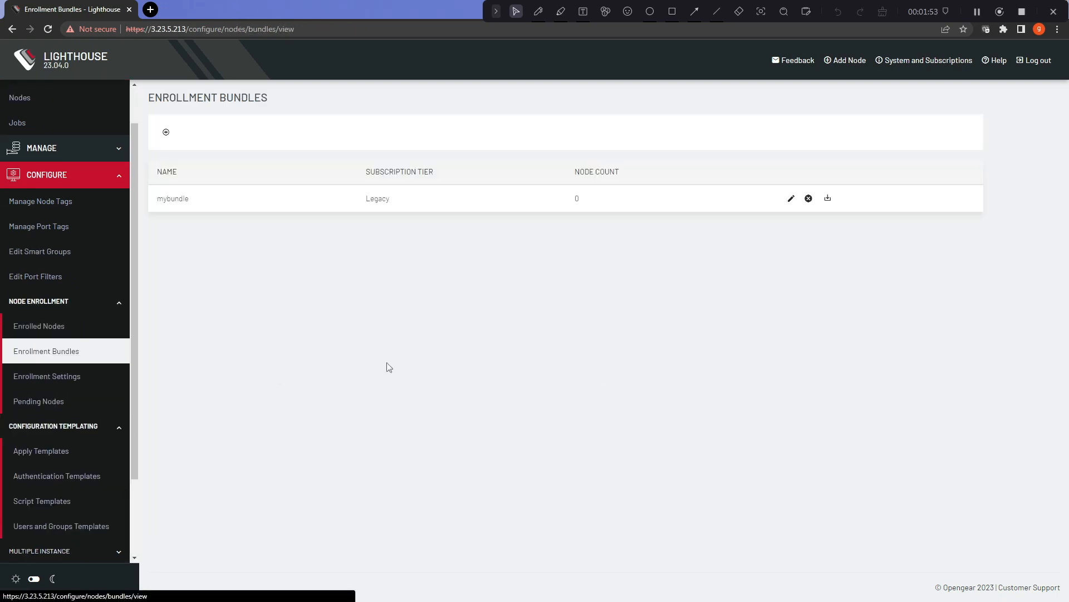
Step: Check the template types a new enrollment bundle can take, cancel, and view Users and Groups Templates
{"action": "left_click", "coordinate": [165, 132]}
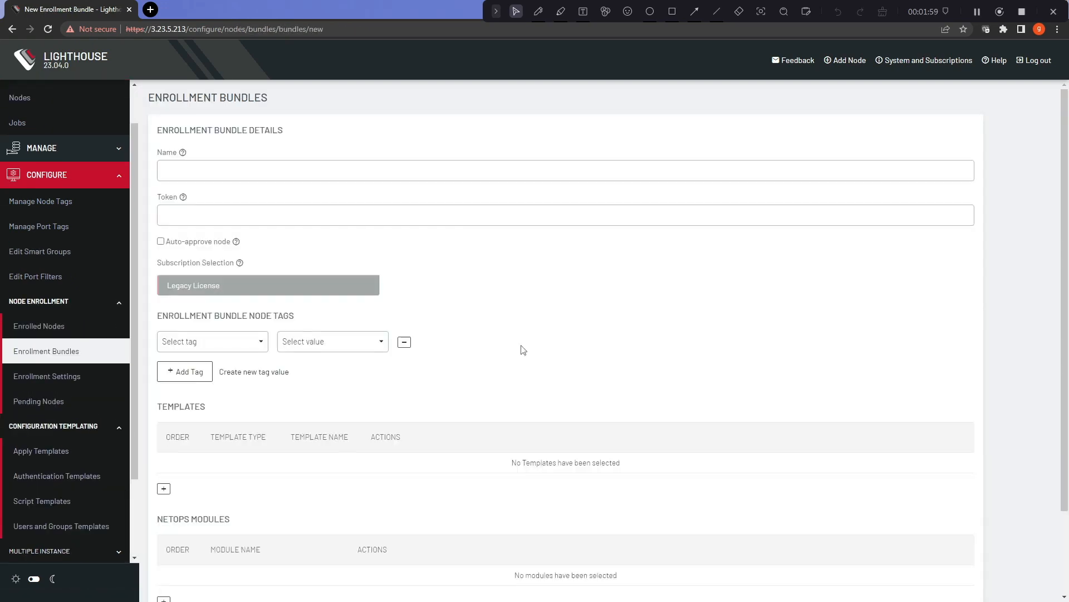
{"action": "scroll", "coordinate": [524, 350], "scroll_direction": "down", "scroll_amount": 2}
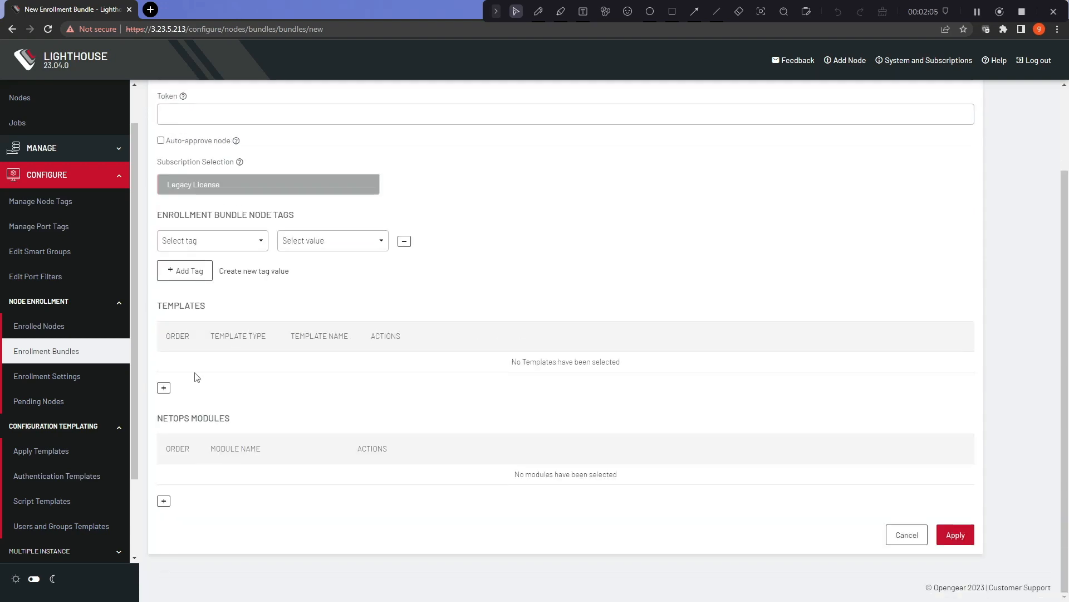
{"action": "left_click", "coordinate": [164, 388]}
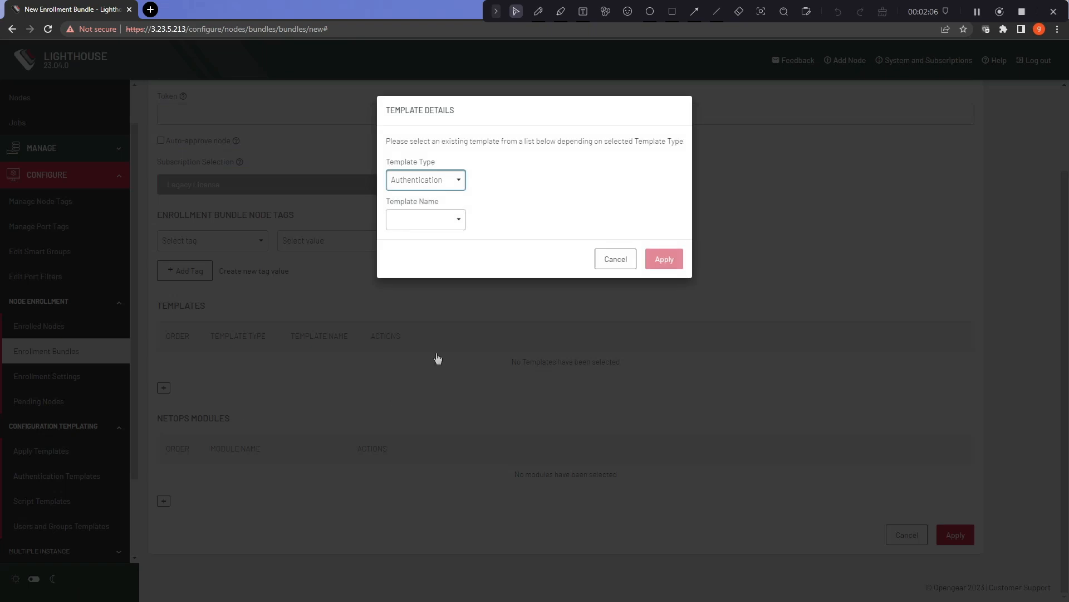
{"action": "left_click", "coordinate": [464, 189]}
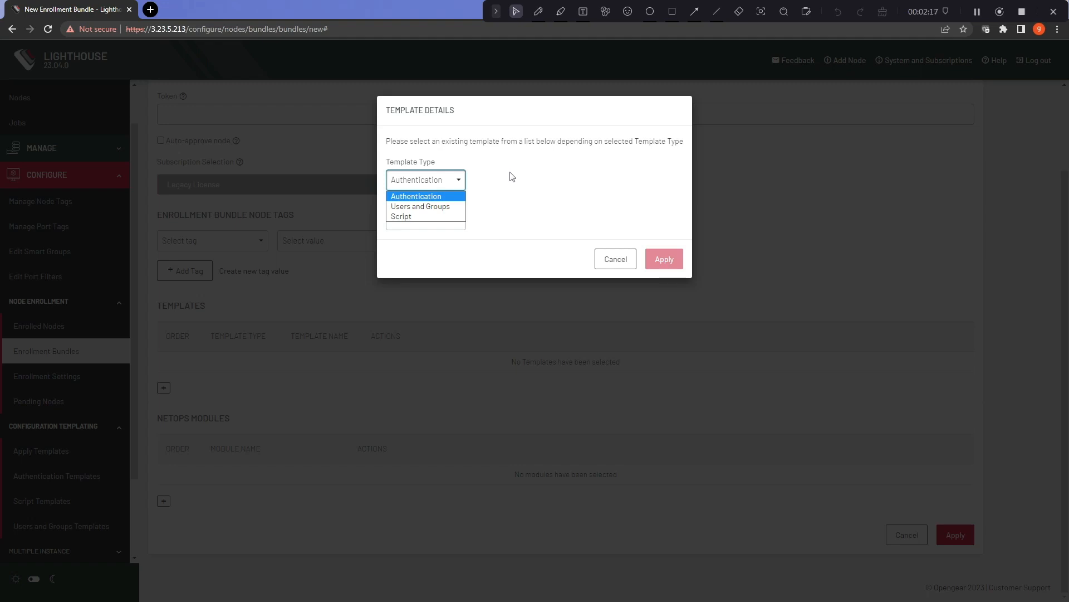
{"action": "left_click", "coordinate": [616, 260]}
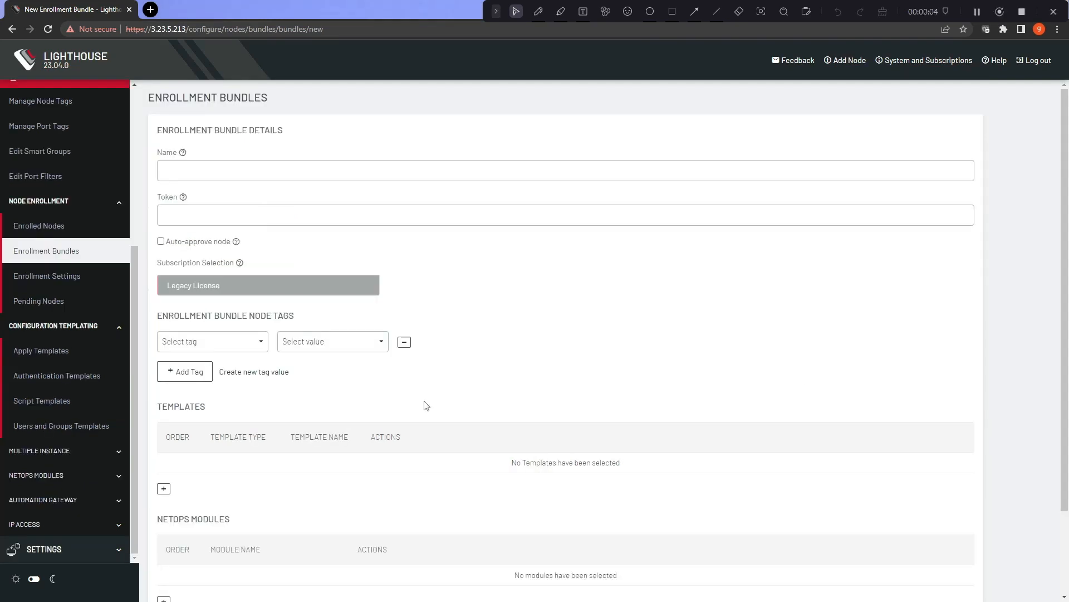
{"action": "left_click", "coordinate": [87, 426]}
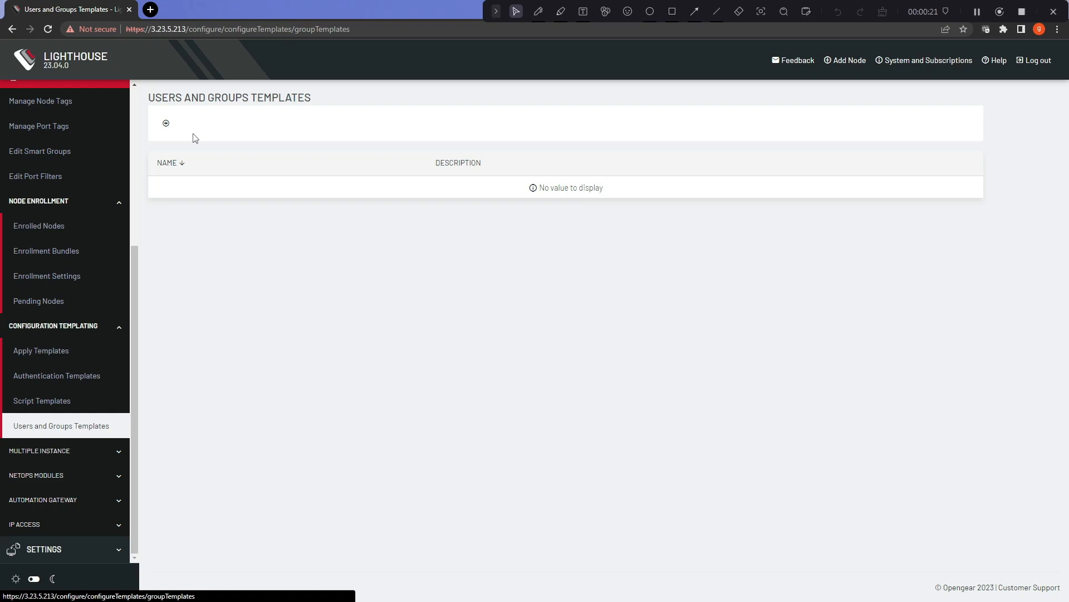
Step: Create a users and groups template named Network Admin, described 'Local Network Admin Account'
{"action": "left_click", "coordinate": [166, 122]}
{"action": "left_click", "coordinate": [244, 171]}
{"action": "left_click", "coordinate": [243, 170]}
{"action": "left_click", "coordinate": [250, 241]}
{"action": "left_click", "coordinate": [342, 226]}
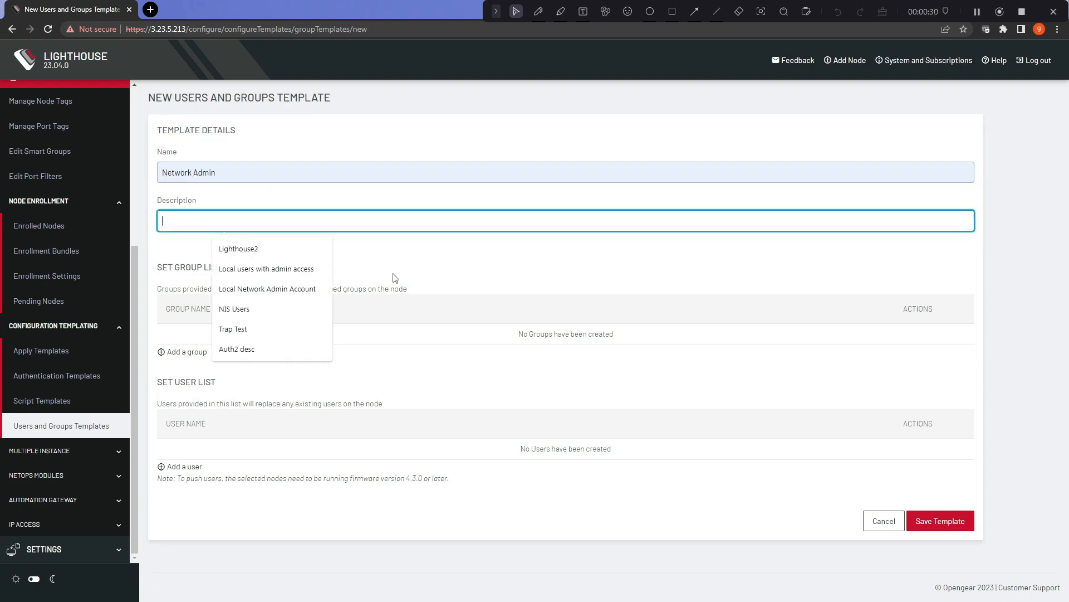
{"action": "left_click", "coordinate": [305, 297]}
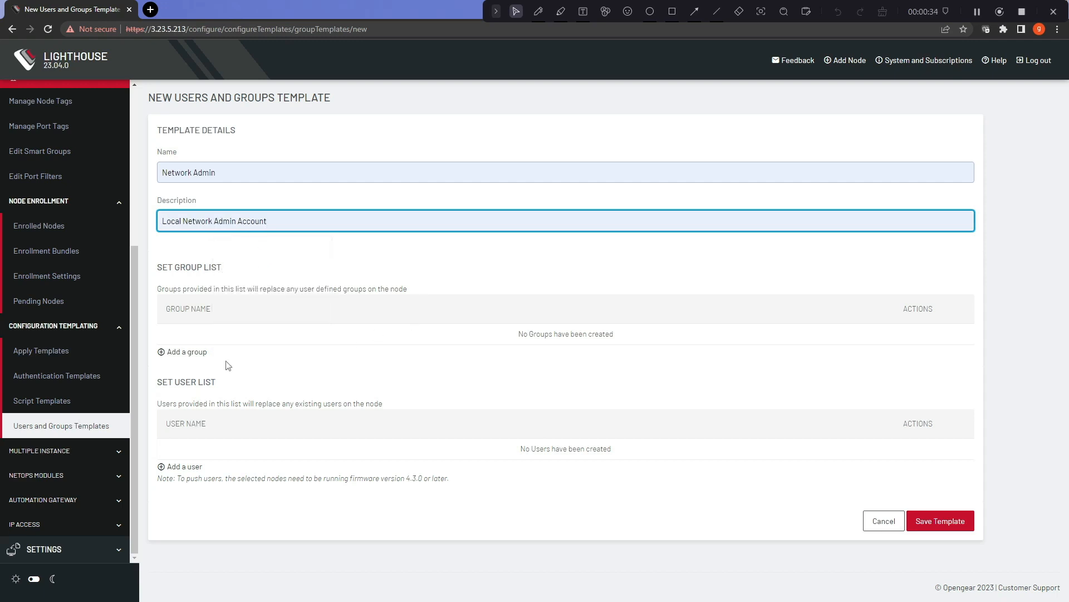
Step: Add a network-admin group with the Node Administrator role to the template
{"action": "left_click", "coordinate": [189, 354]}
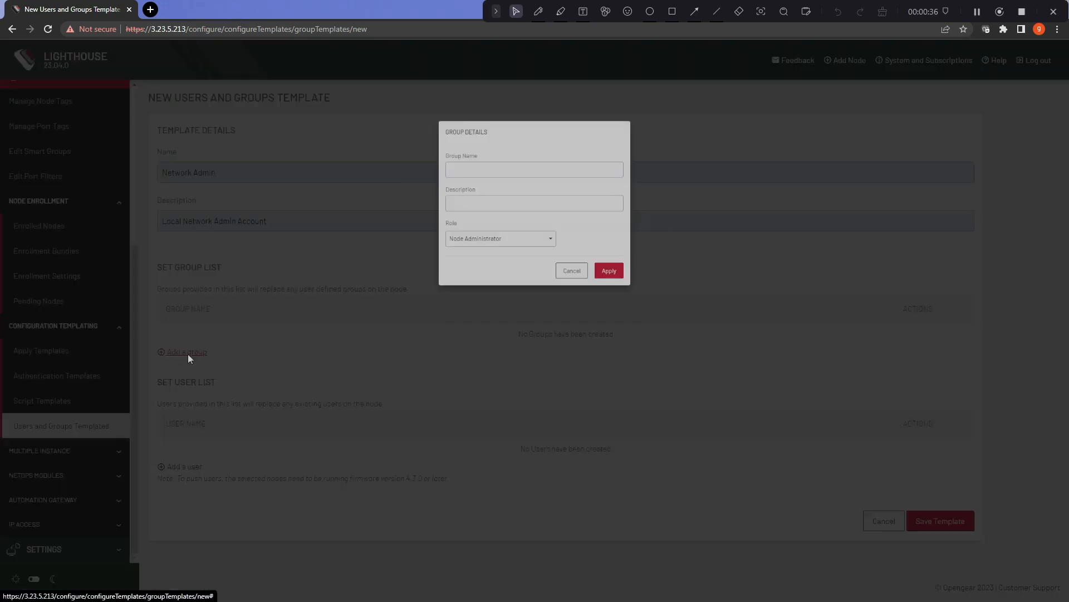
{"action": "type", "text": "network-admin"}
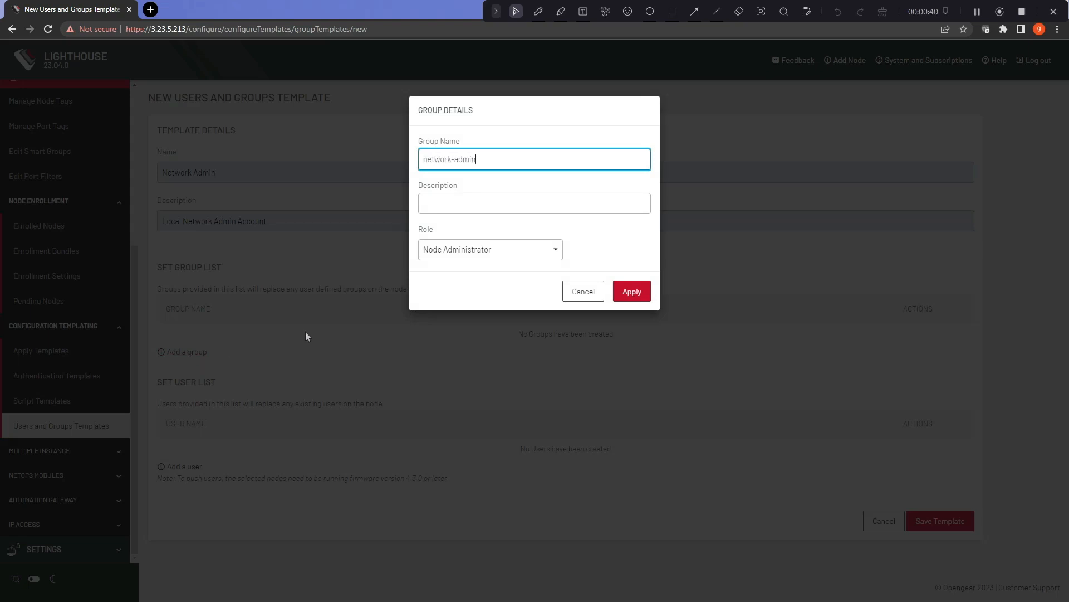
{"action": "left_click", "coordinate": [506, 251]}
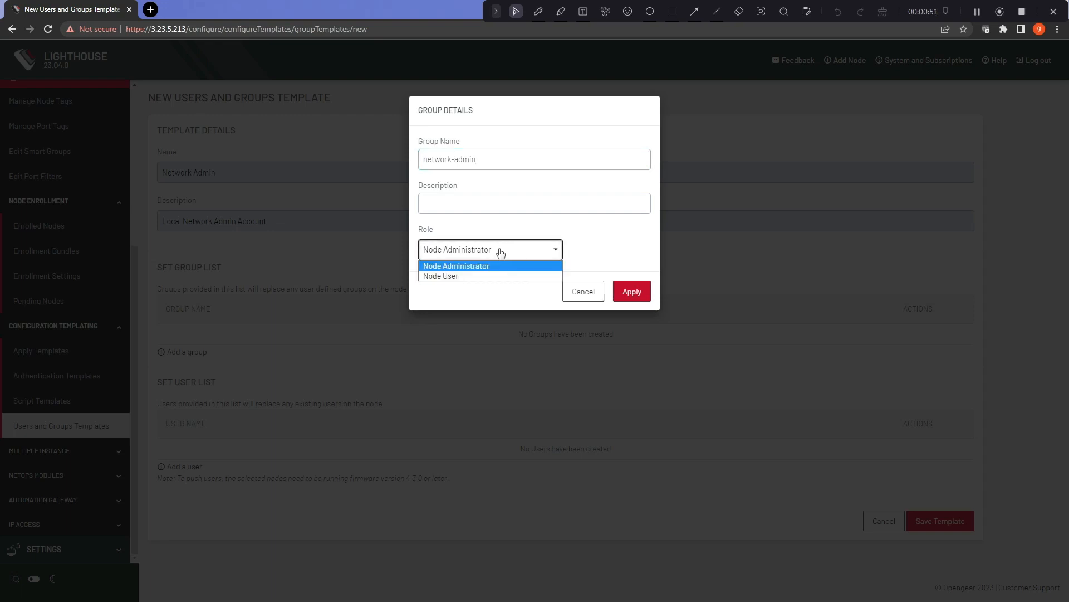
{"action": "left_click", "coordinate": [471, 278]}
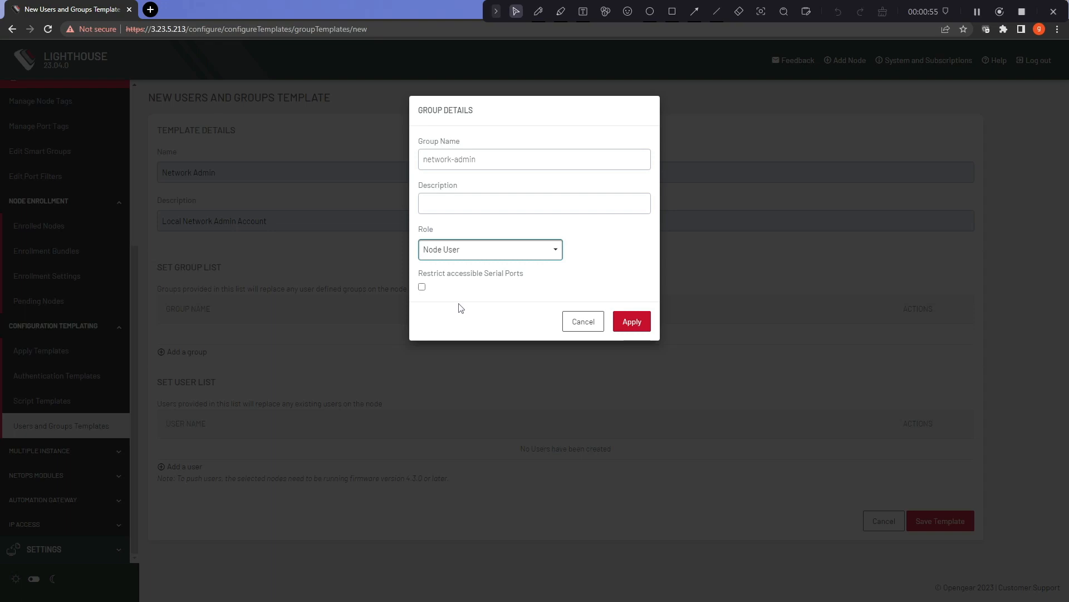
{"action": "left_click", "coordinate": [422, 287]}
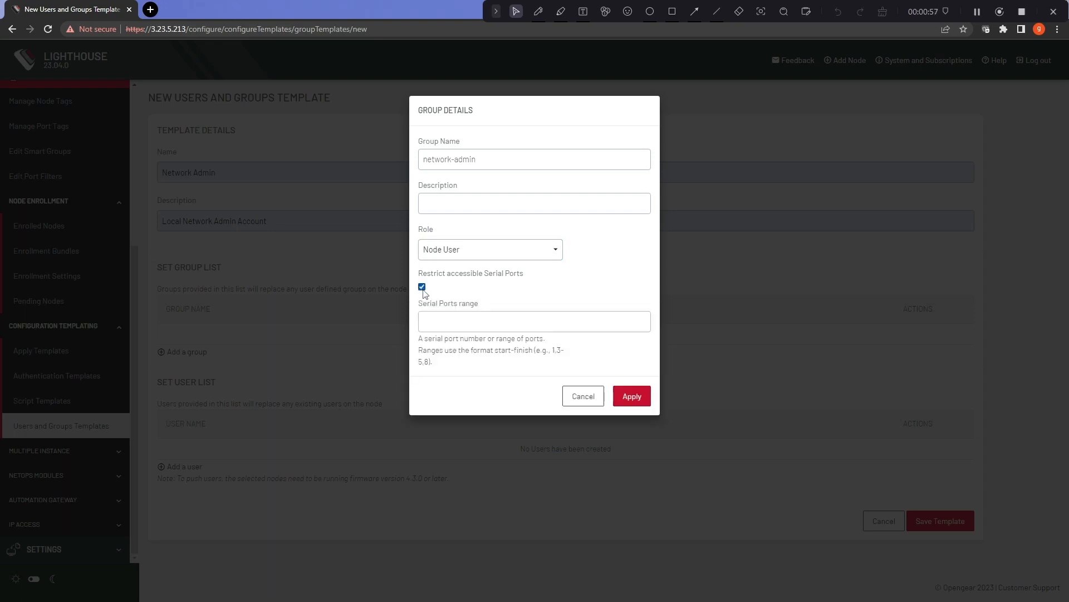
{"action": "left_click", "coordinate": [539, 256]}
{"action": "left_click", "coordinate": [498, 266]}
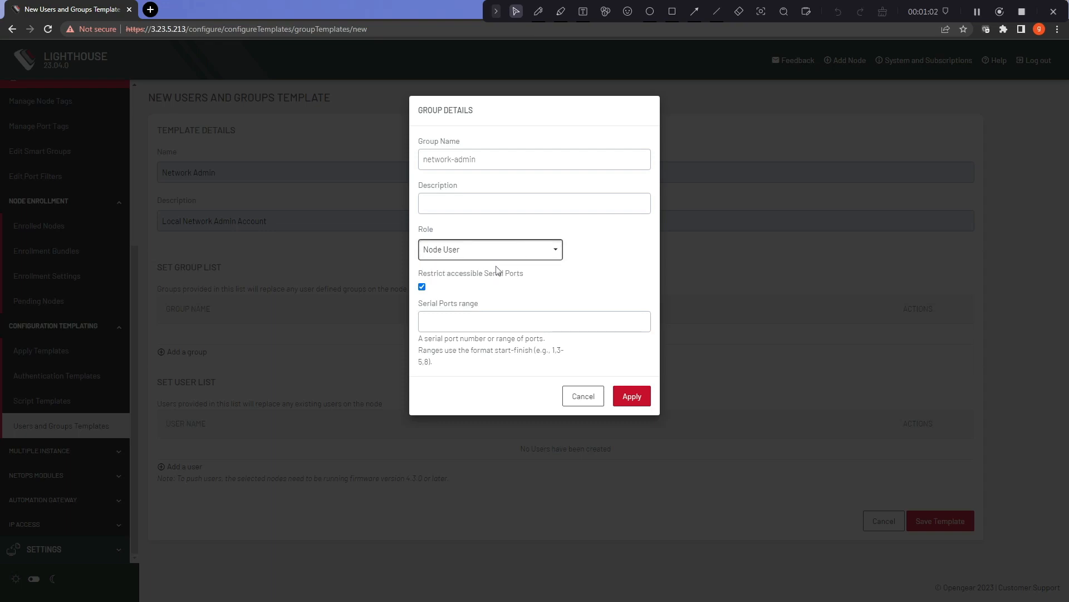
{"action": "left_click", "coordinate": [637, 299]}
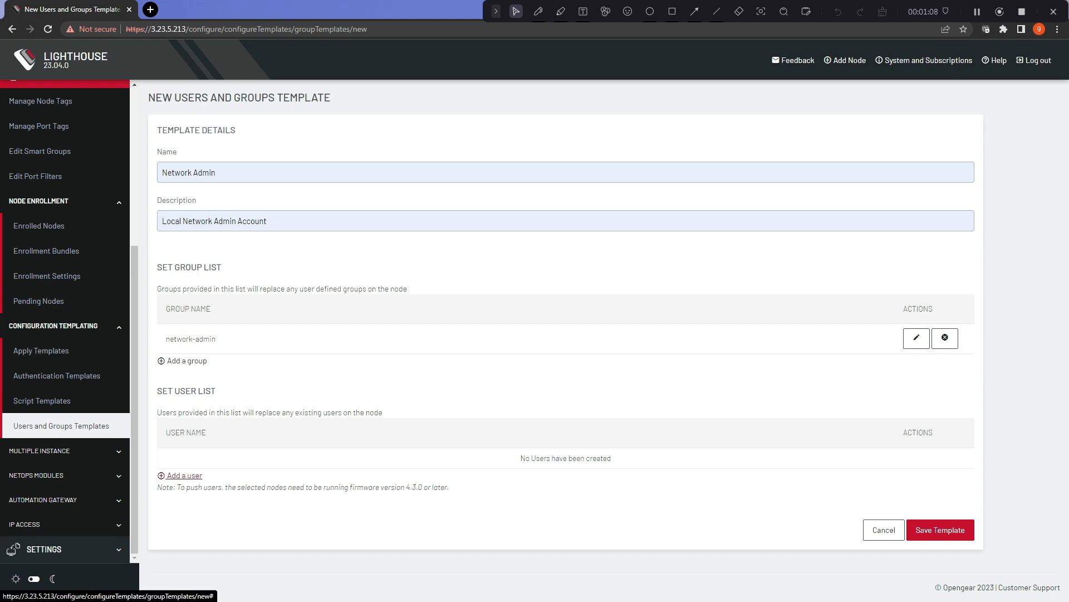
Step: Add user oob, described 'Out Of Band', with a confirmed password, as a network-admin member
{"action": "left_click", "coordinate": [186, 476]}
{"action": "type", "text": "oob"}
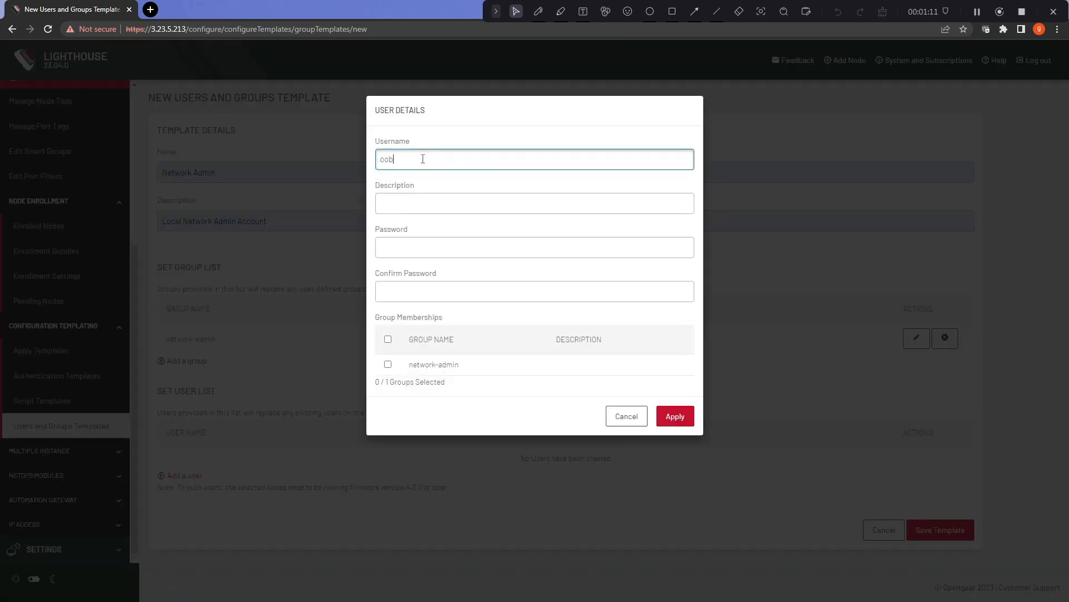
{"action": "left_click", "coordinate": [443, 201]}
{"action": "type", "text": "O"}
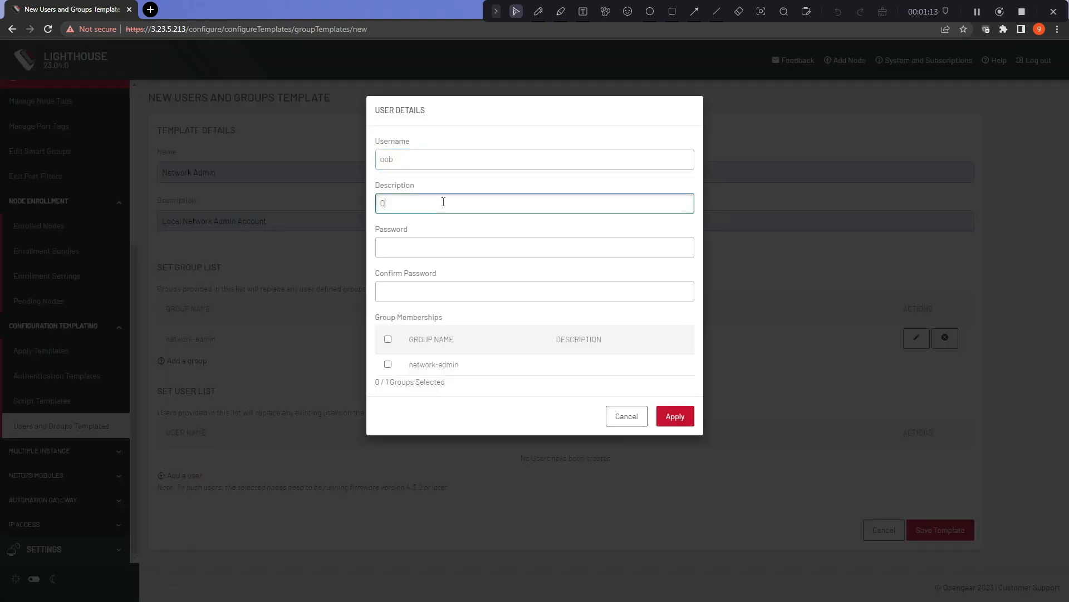
{"action": "type", "text": "ut Of Band"}
{"action": "left_click", "coordinate": [425, 246]}
{"action": "type", "text": "************"}
{"action": "key", "text": "Tab"}
{"action": "type", "text": "************"}
{"action": "left_click", "coordinate": [388, 364]}
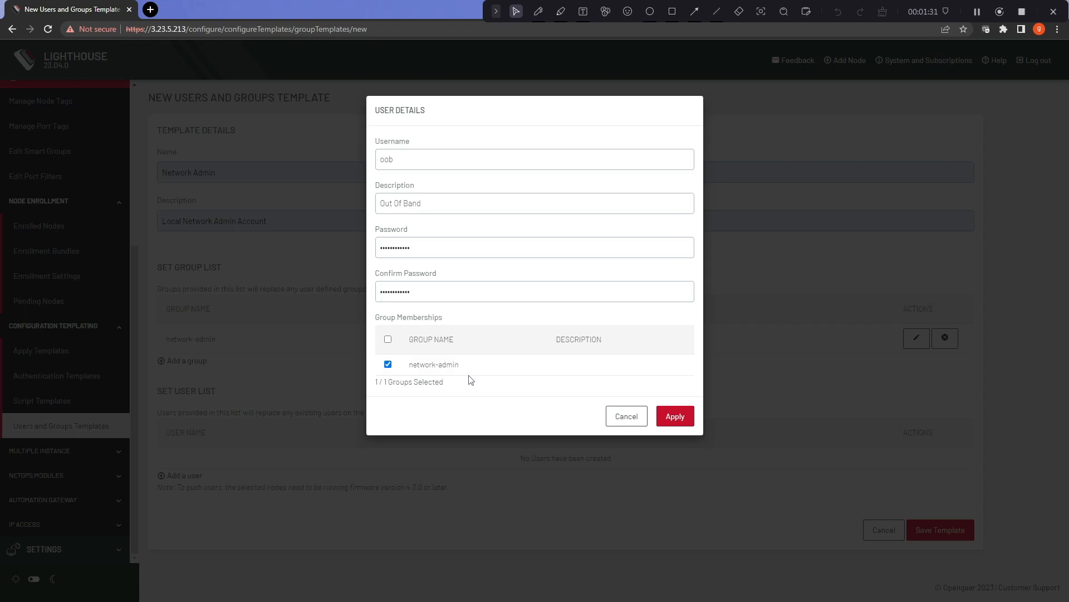
{"action": "left_click", "coordinate": [676, 418]}
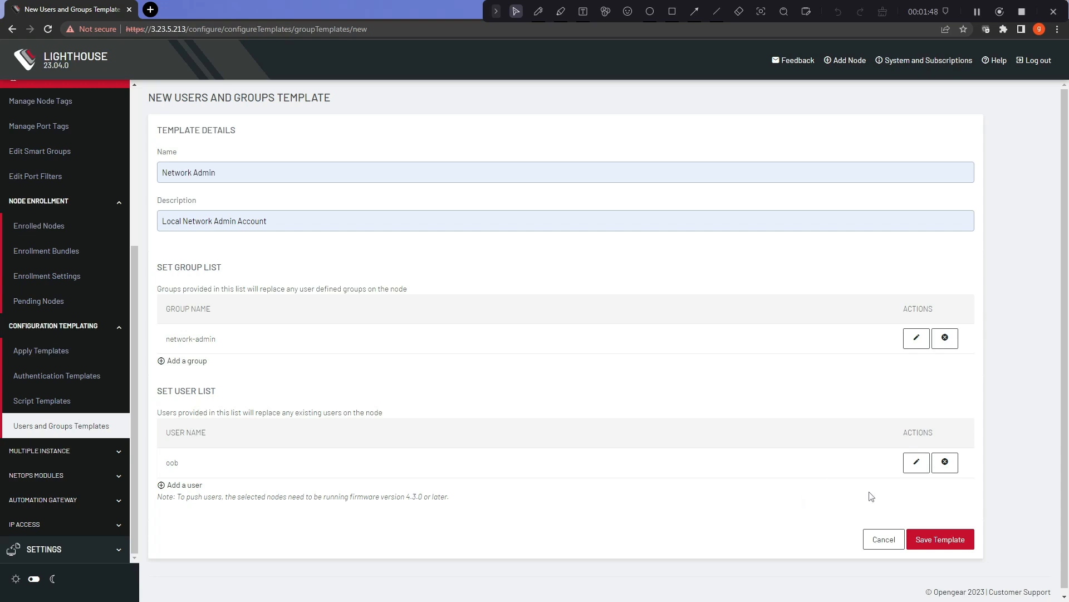
Step: Save the Network Admin template and view Remote Authentication: RADIUS at 192.168.254.30, port 1812
{"action": "left_click", "coordinate": [962, 540]}
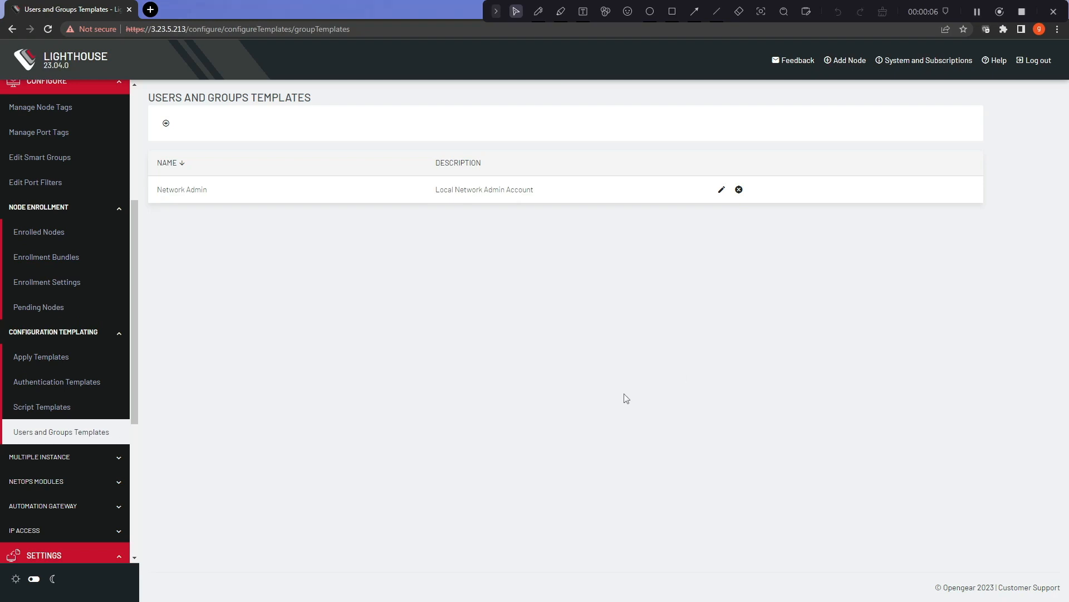
{"action": "left_click", "coordinate": [98, 383]}
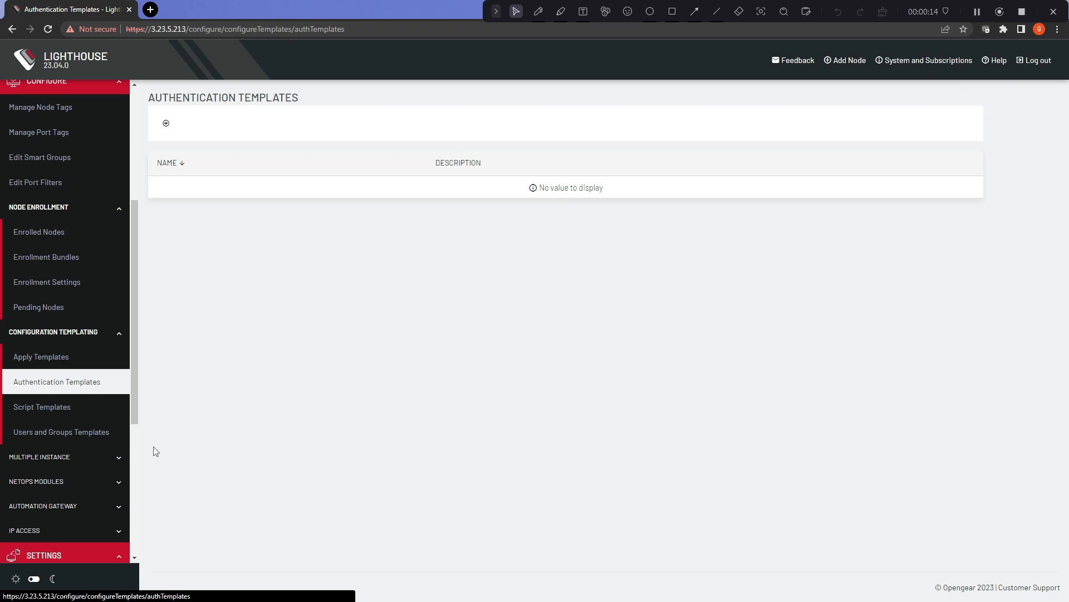
{"action": "scroll", "coordinate": [109, 429], "scroll_direction": "down", "scroll_amount": 3}
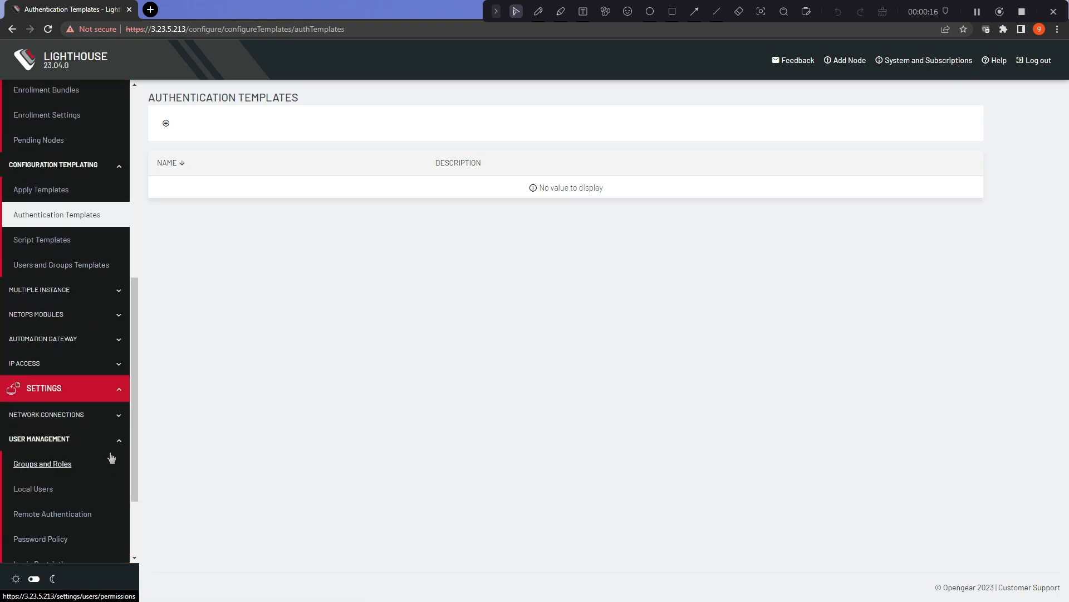
{"action": "left_click", "coordinate": [86, 515]}
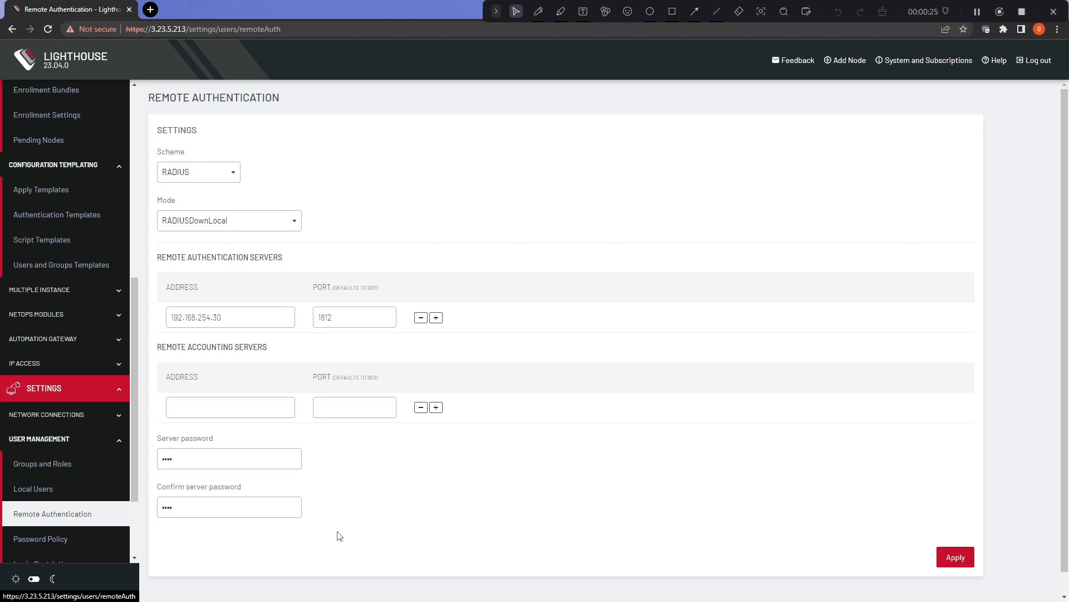
Step: Start an authentication template named RADIUS, pre-populated from the Lighthouse authentication settings
{"action": "left_click", "coordinate": [85, 219]}
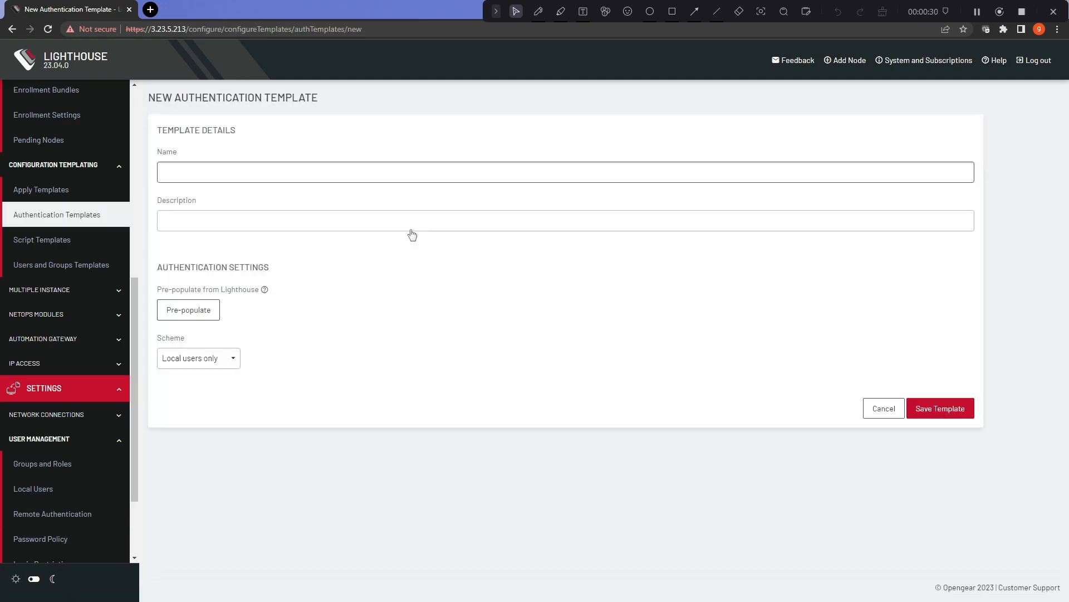
{"action": "left_click", "coordinate": [282, 173]}
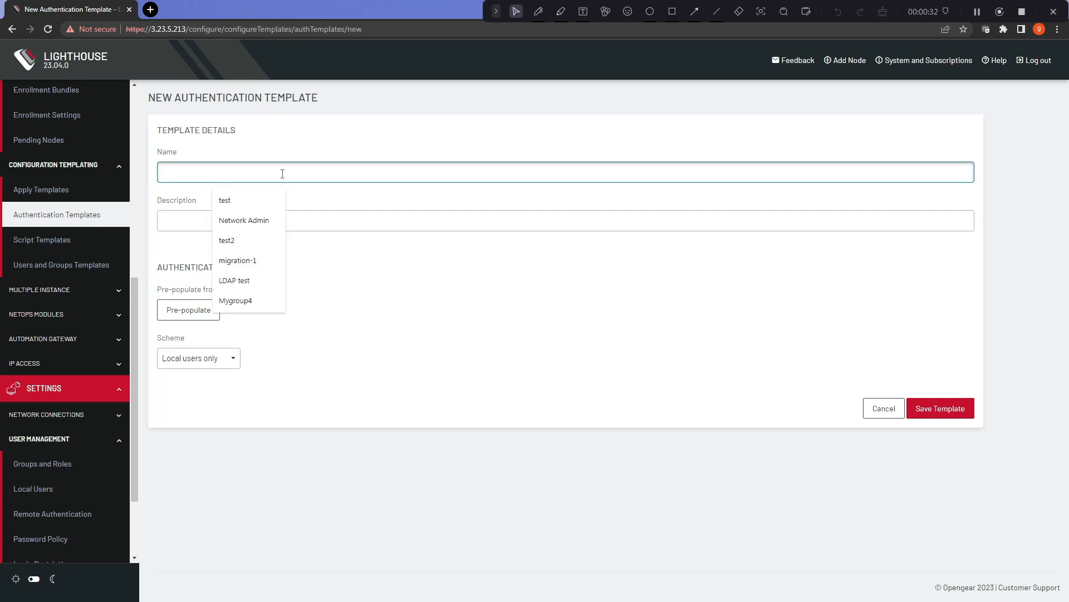
{"action": "type", "text": "RADIUS"}
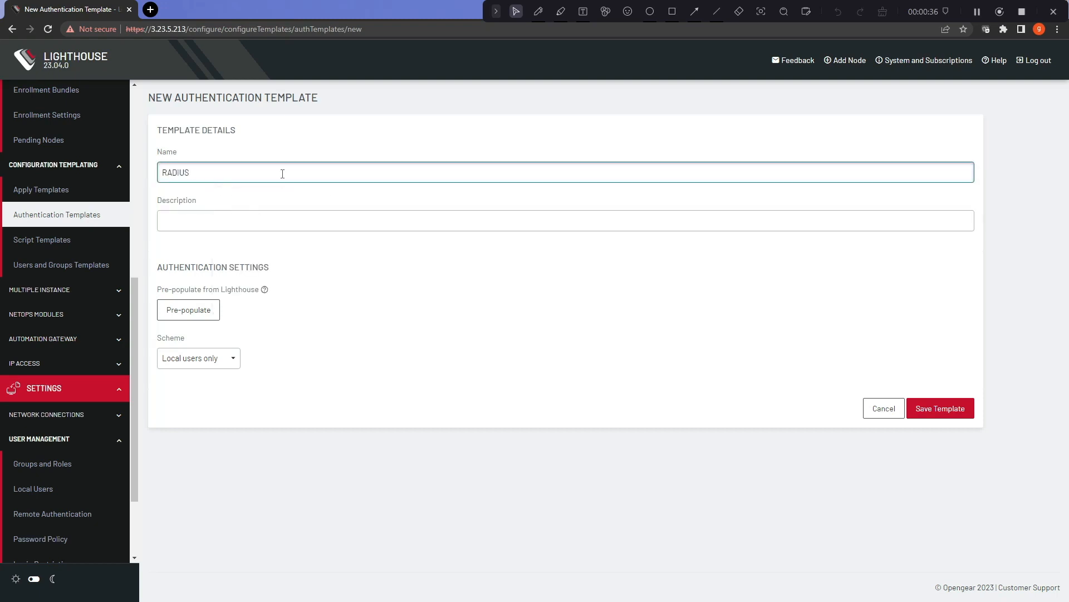
{"action": "left_click", "coordinate": [400, 356]}
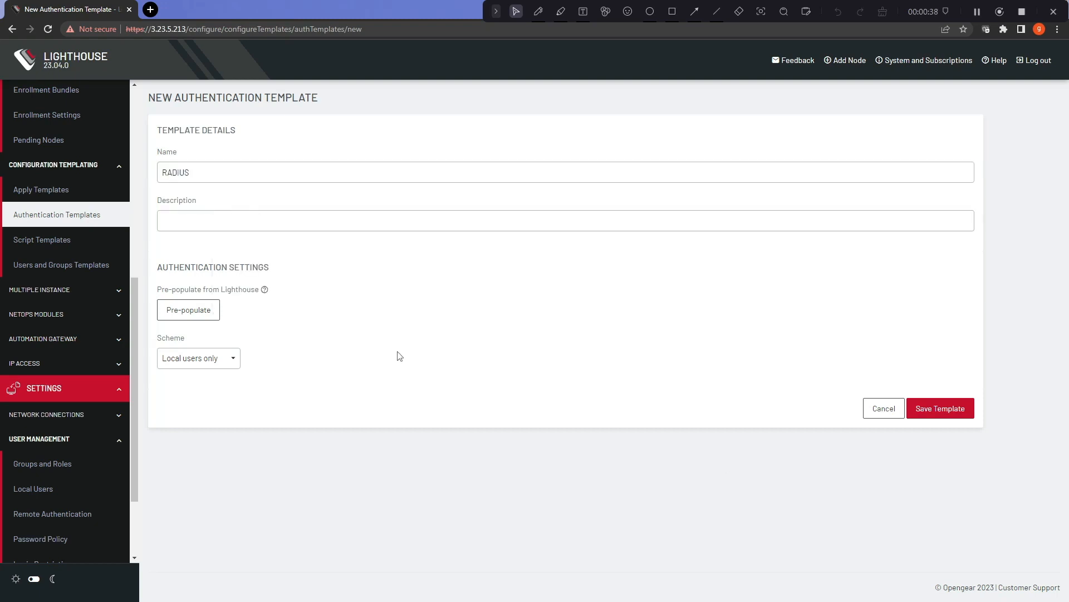
{"action": "left_click", "coordinate": [204, 312]}
{"action": "scroll", "coordinate": [404, 337], "scroll_direction": "down", "scroll_amount": 1}
{"action": "scroll", "coordinate": [404, 337], "scroll_direction": "down", "scroll_amount": 1}
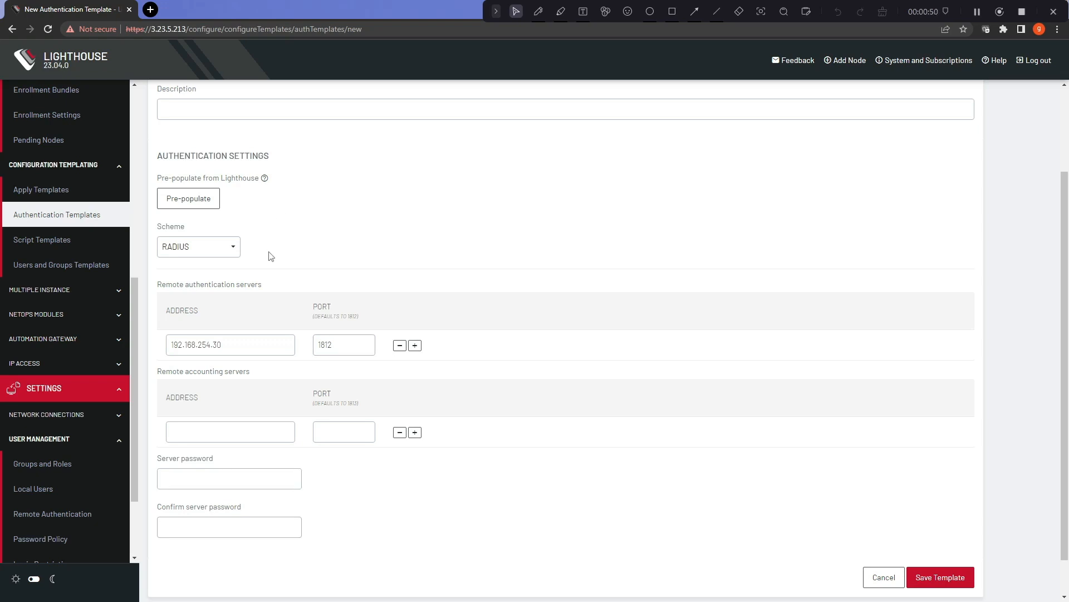
Step: Try the TACACS+, LDAP and RADIUS schemes to compare their fields
{"action": "left_click", "coordinate": [233, 246]}
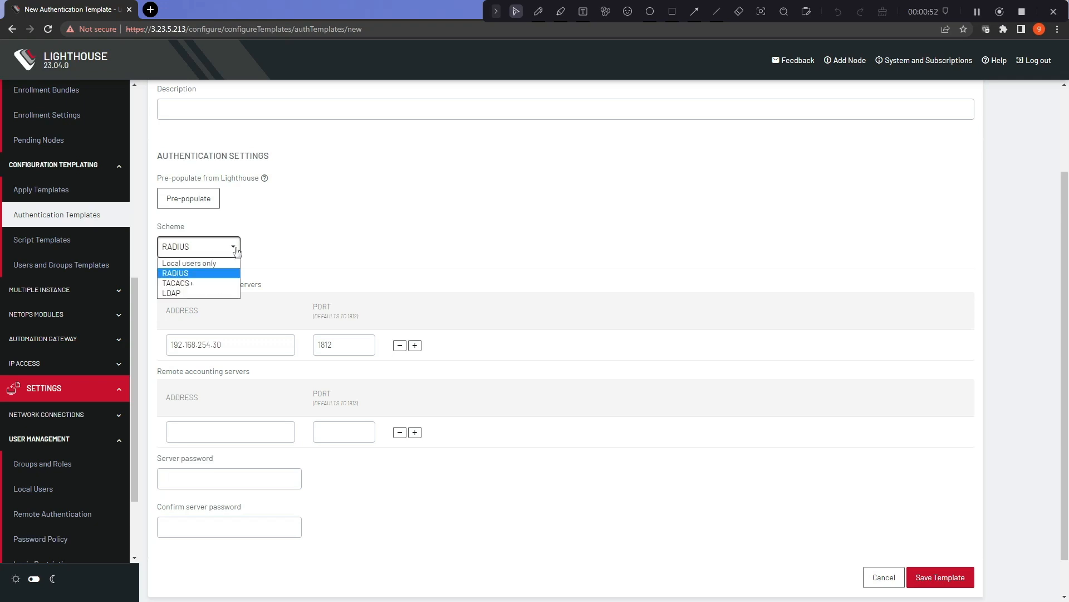
{"action": "left_click", "coordinate": [209, 284]}
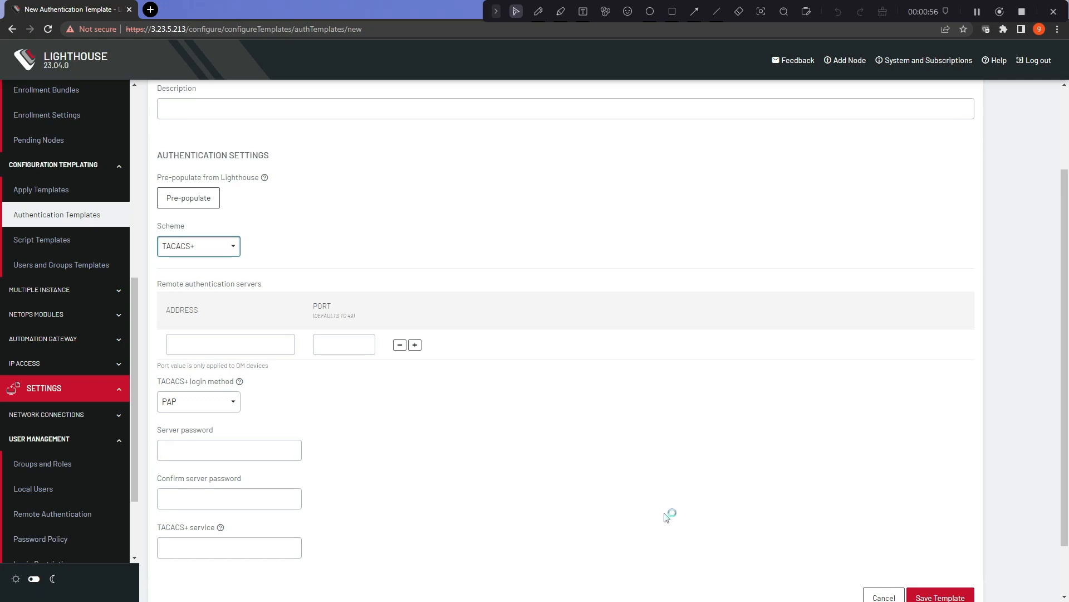
{"action": "scroll", "coordinate": [671, 513], "scroll_direction": "down", "scroll_amount": 1}
{"action": "scroll", "coordinate": [640, 511], "scroll_direction": "up", "scroll_amount": 1}
{"action": "left_click", "coordinate": [233, 240]}
{"action": "left_click", "coordinate": [209, 284]}
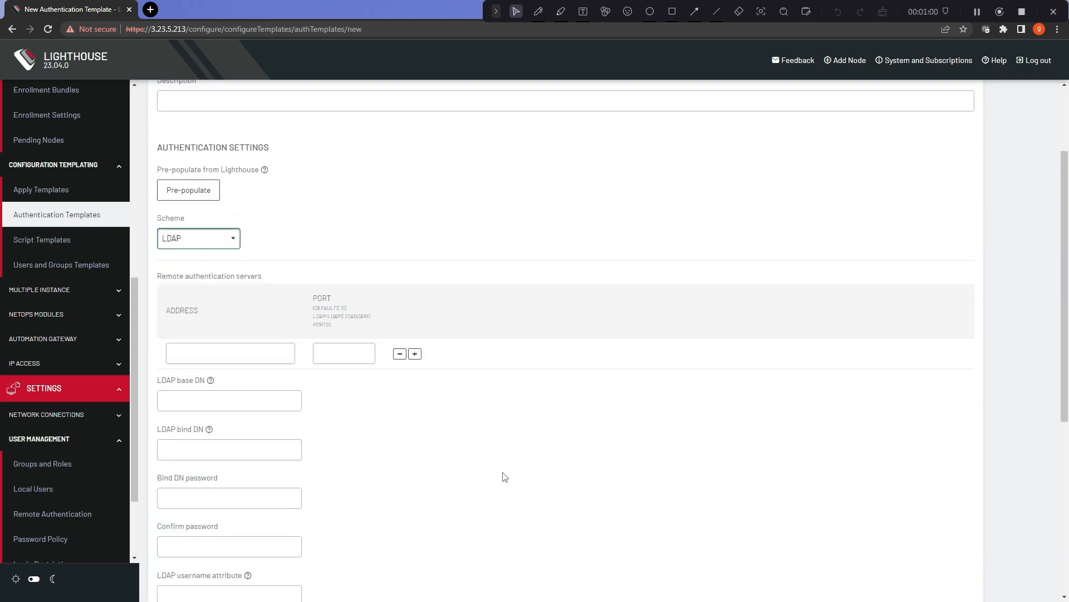
{"action": "left_click", "coordinate": [231, 240]}
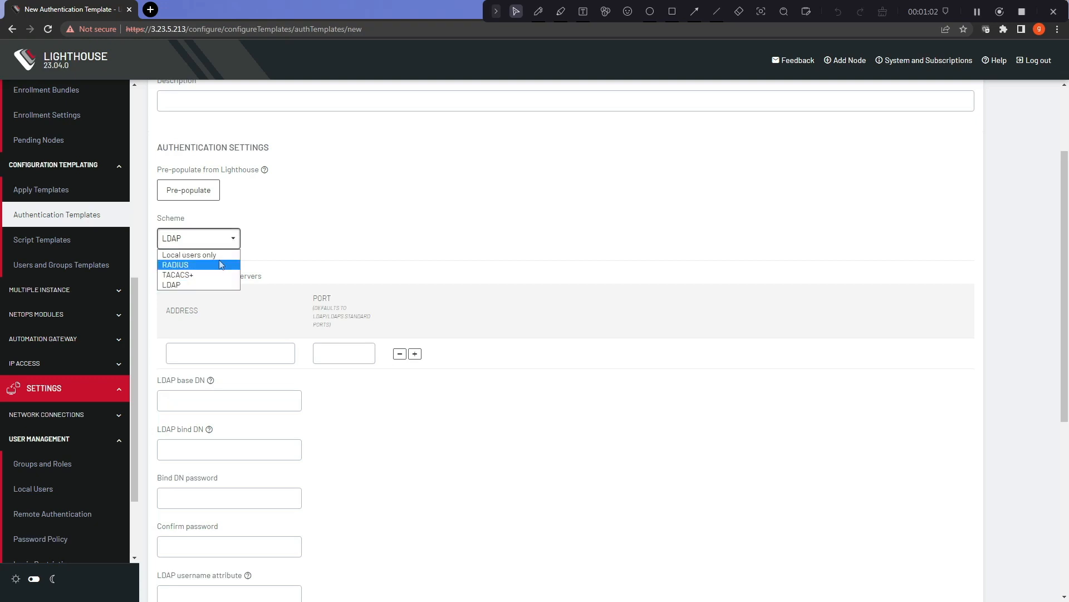
{"action": "left_click", "coordinate": [209, 264]}
{"action": "left_click", "coordinate": [212, 256]}
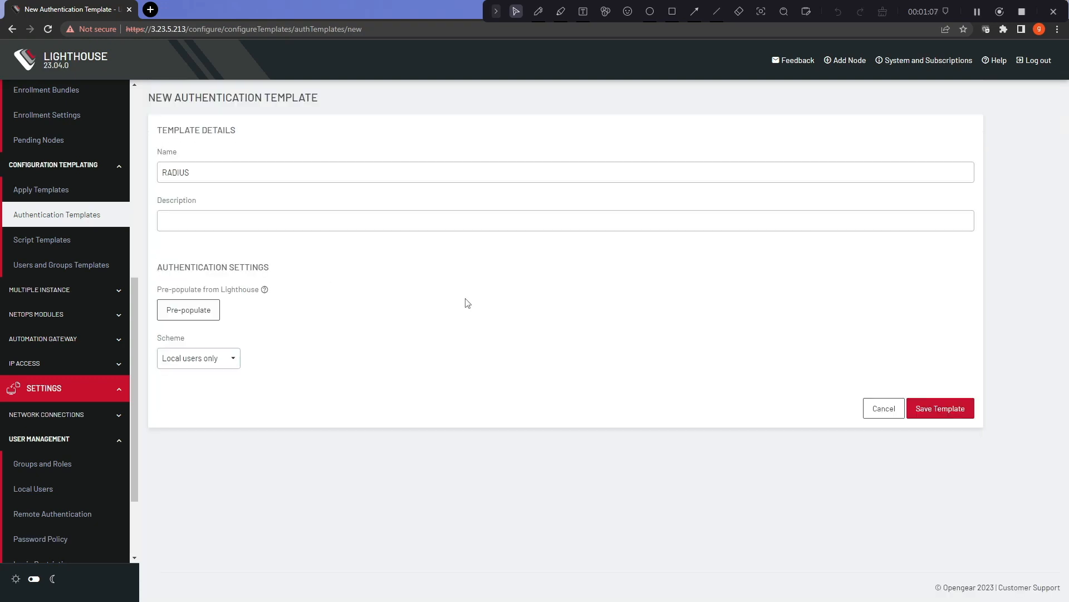
Step: Pre-populate again, enter and confirm the RADIUS server password, and save the template
{"action": "left_click", "coordinate": [177, 311]}
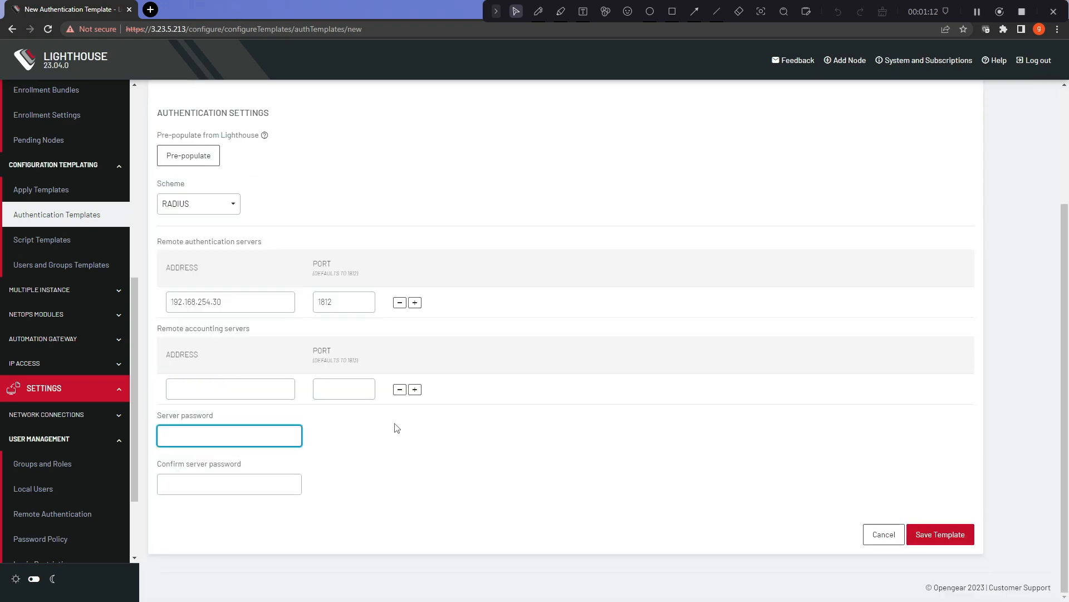
{"action": "type", "text": "test"}
{"action": "key", "text": "Tab"}
{"action": "type", "text": "test"}
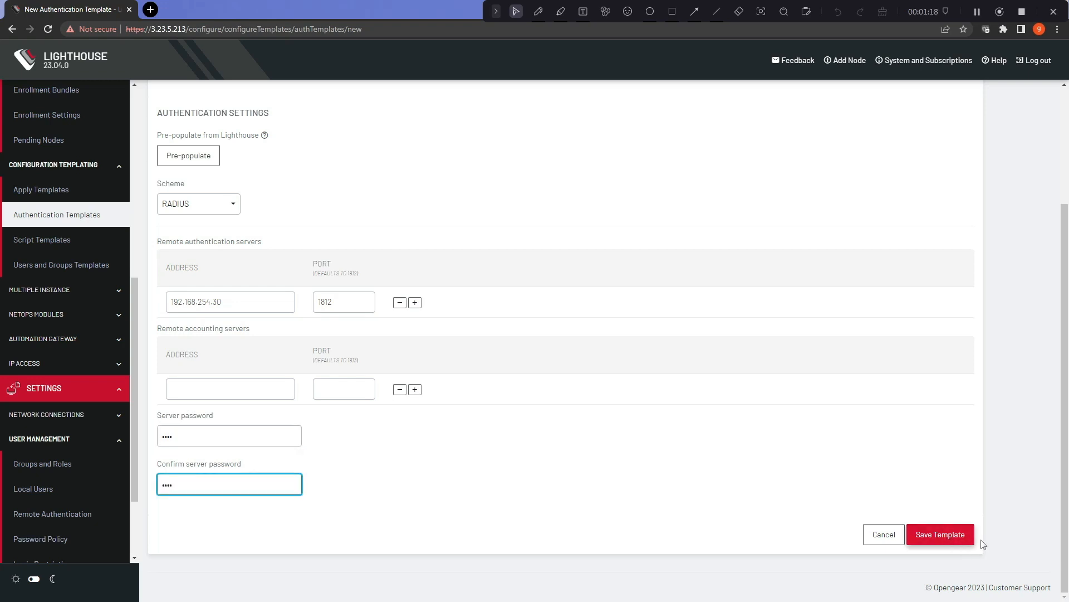
{"action": "left_click", "coordinate": [941, 535]}
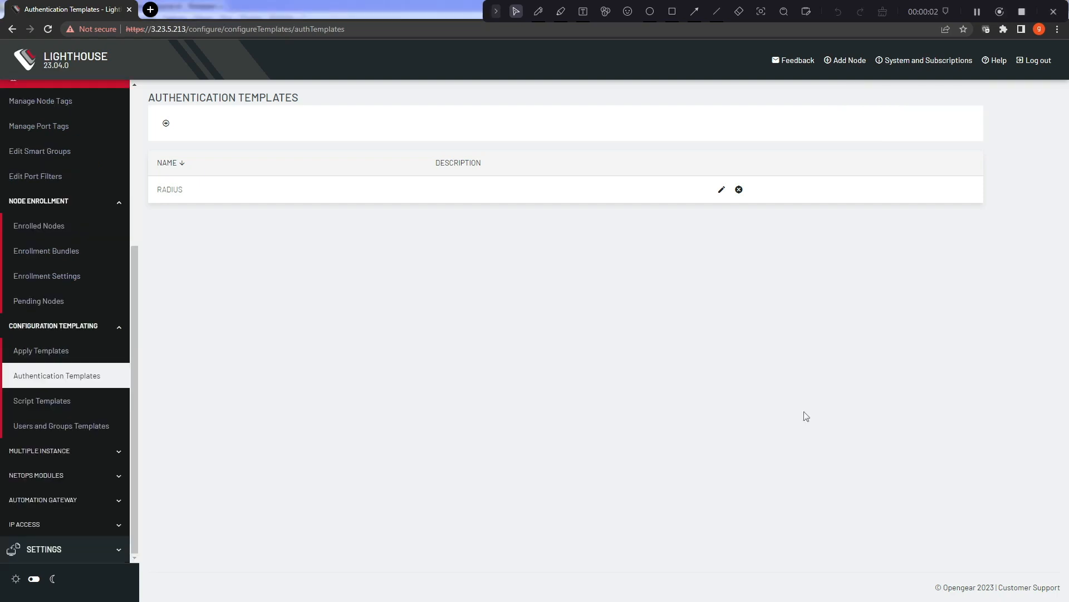
Step: Open a blank New Script Template form from the Script Templates list
{"action": "left_click", "coordinate": [56, 402]}
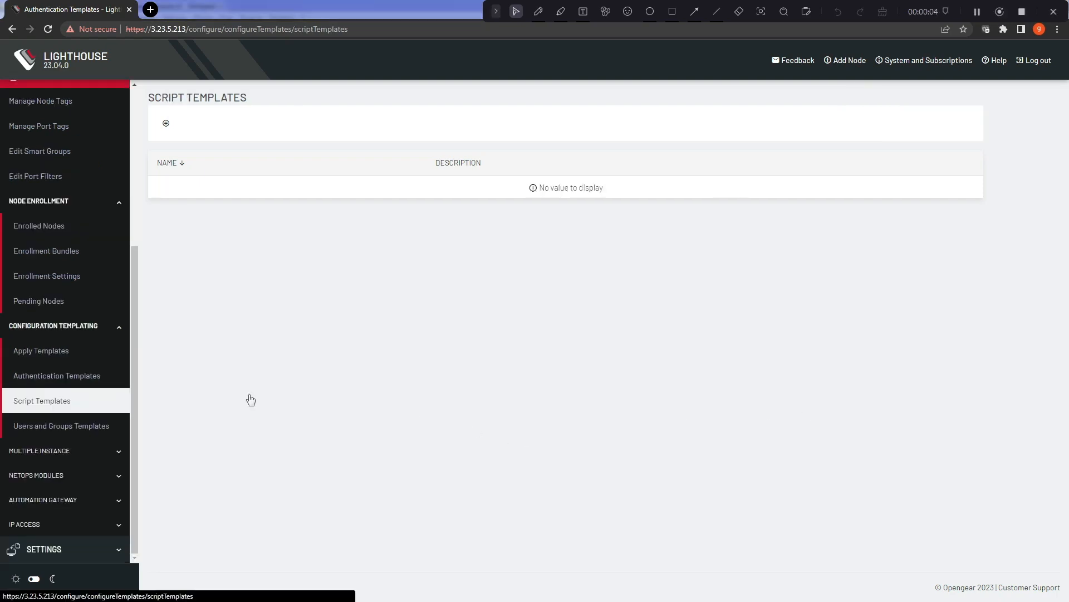
{"action": "left_click", "coordinate": [166, 123]}
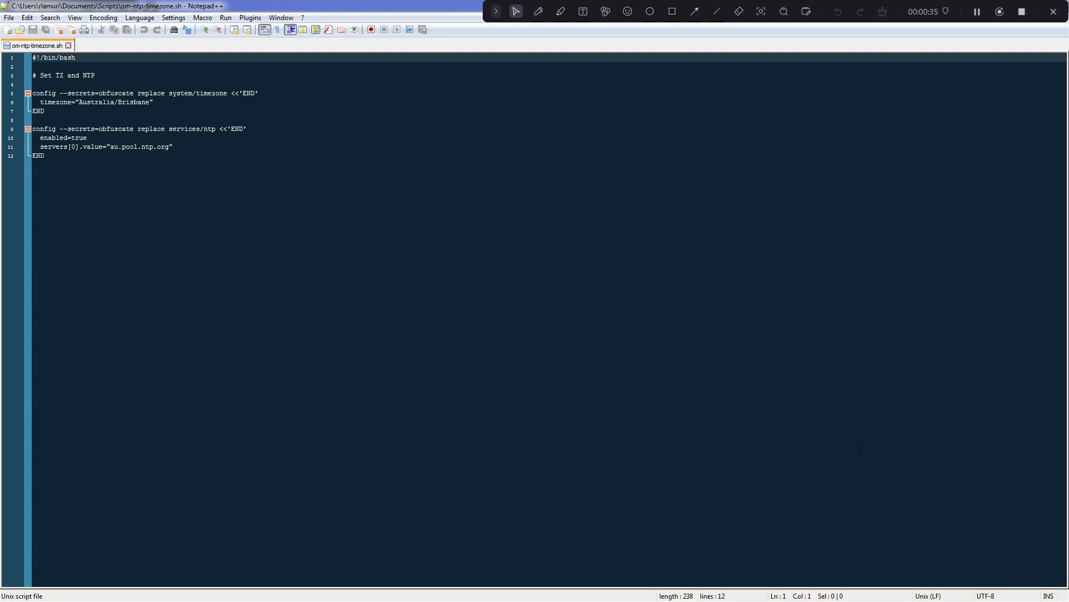
Step: Duplicate the au.pool.ntp.org NTP server line on the line below it
{"action": "key", "text": "Down"}
{"action": "key", "text": "Down"}
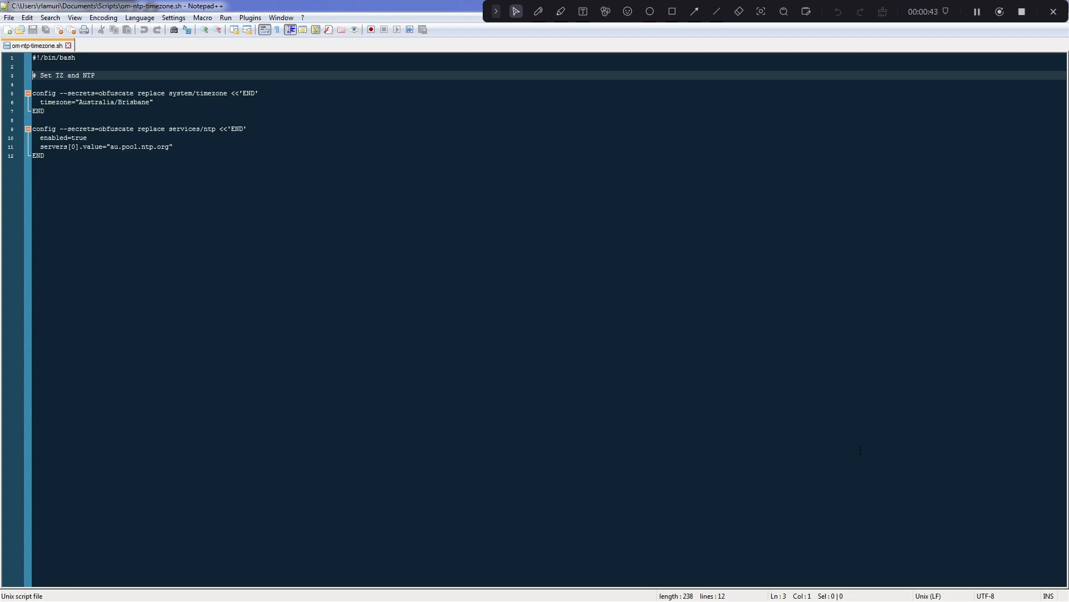
{"action": "key", "text": "Down"}
{"action": "key", "text": "Down"}
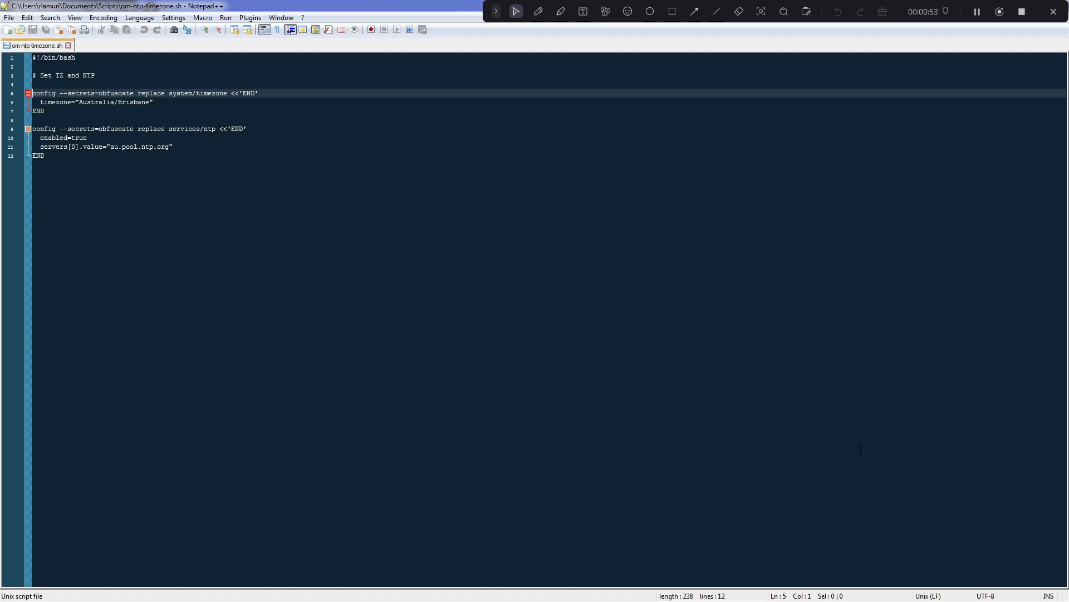
{"action": "key", "text": "Down"}
{"action": "key", "text": "Down"}
{"action": "key", "text": "Down"}
{"action": "key", "text": "Down"}
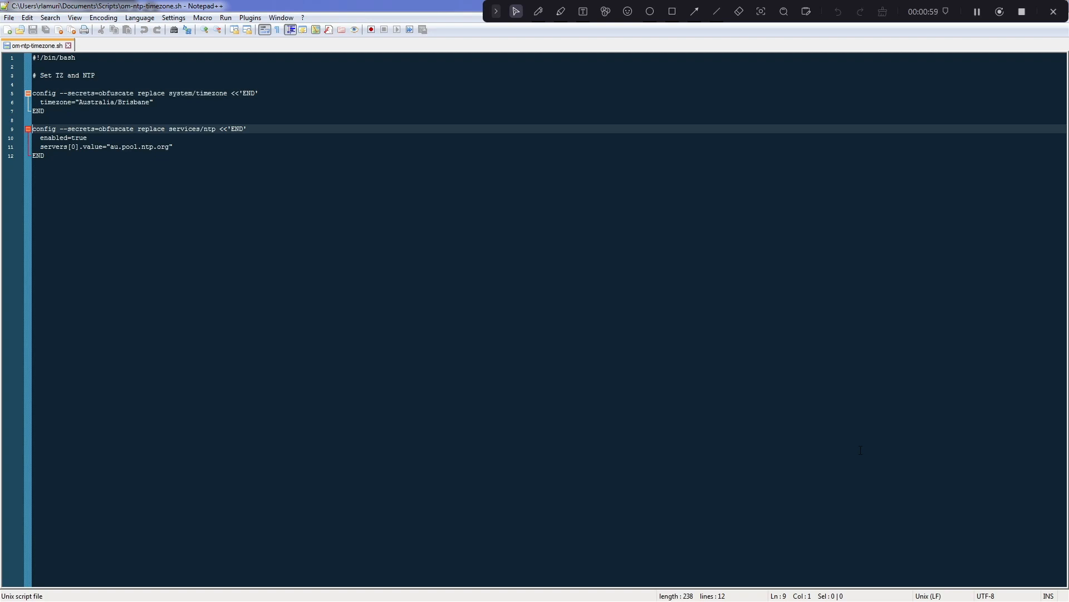
{"action": "key", "text": "Down"}
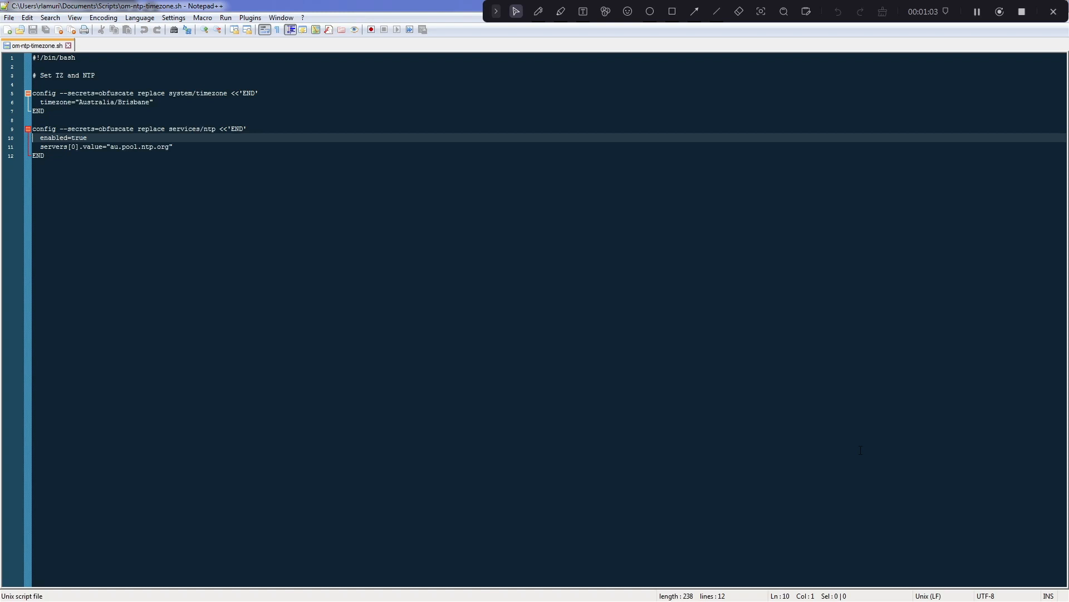
{"action": "key", "text": "Down"}
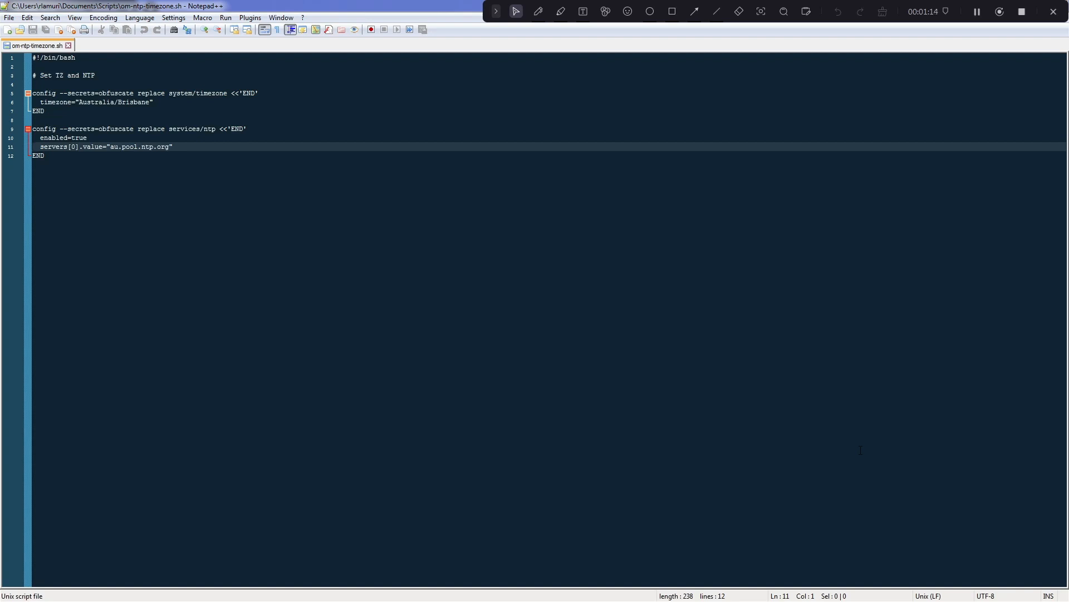
{"action": "key", "text": "shift+End"}
{"action": "key", "text": "ctrl+c"}
{"action": "key", "text": "End"}
{"action": "key", "text": "Return"}
{"action": "key", "text": "ctrl+v"}
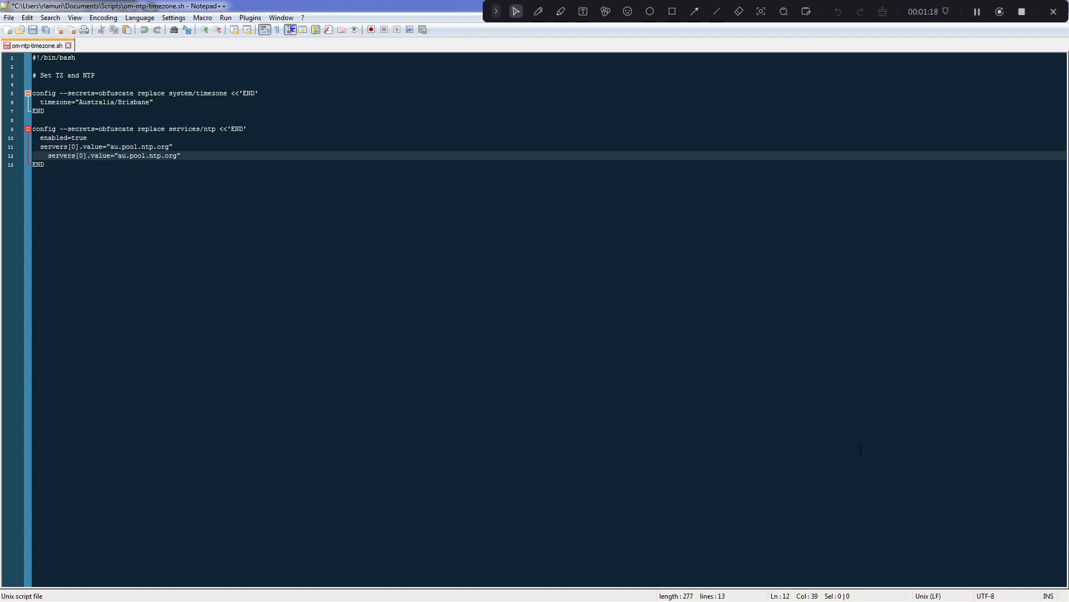
Step: Edit the copy to servers[1].value="pool.ntp.org" and save om-ntp-timezone.sh
{"action": "key", "text": "Home"}
{"action": "key", "text": "BackSpace"}
{"action": "key", "text": "BackSpace"}
{"action": "key", "text": "Right"}
{"action": "key", "text": "Right"}
{"action": "key", "text": "Right"}
{"action": "key", "text": "Right"}
{"action": "key", "text": "Right"}
{"action": "key", "text": "Right"}
{"action": "key", "text": "Right"}
{"action": "key", "text": "Right"}
{"action": "key", "text": "Right"}
{"action": "key", "text": "Right"}
{"action": "key", "text": "BackSpace"}
{"action": "type", "text": "1"}
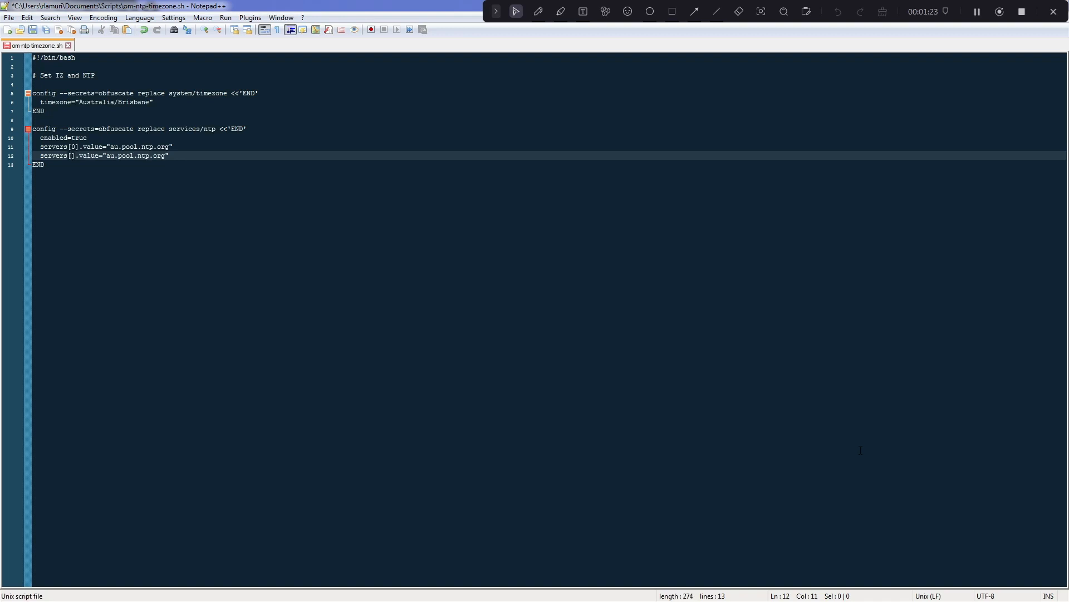
{"action": "key", "text": "Right"}
{"action": "key", "text": "Right"}
{"action": "key", "text": "BackSpace"}
{"action": "key", "text": "BackSpace"}
{"action": "key", "text": "BackSpace"}
{"action": "left_click", "coordinate": [32, 29]}
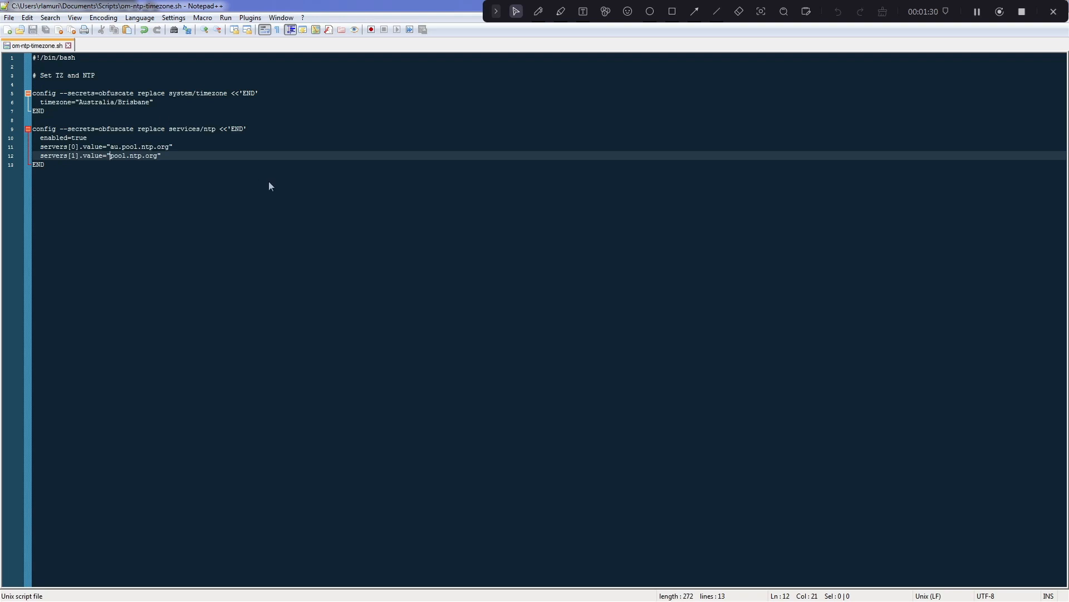
{"action": "left_click", "coordinate": [195, 174]}
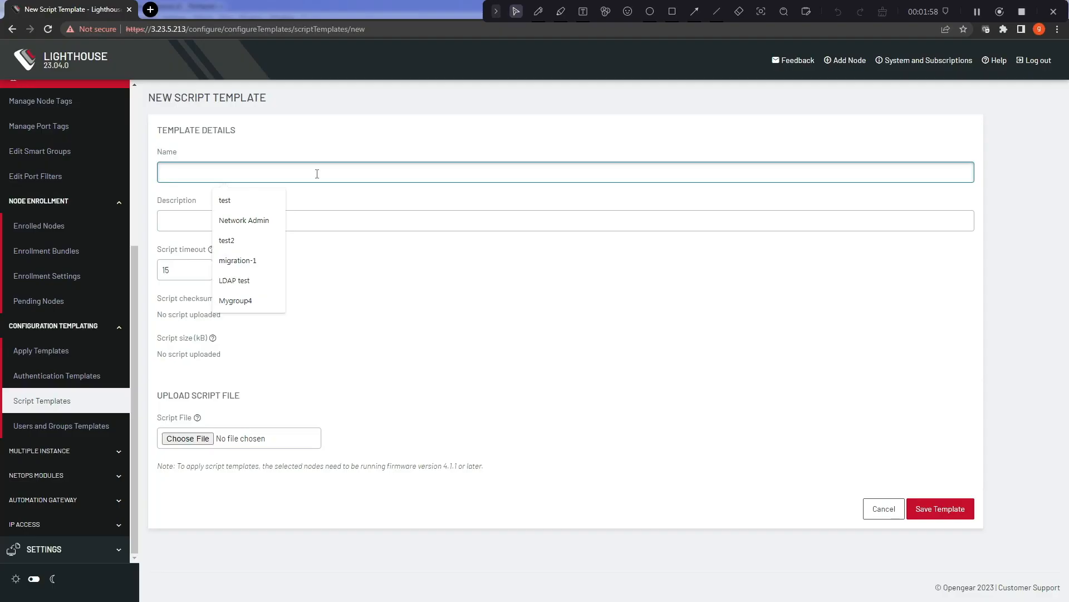
Step: Name the script template 'NTP and Timezone Operations Manager' and start choosing its script file
{"action": "type", "text": "n"}
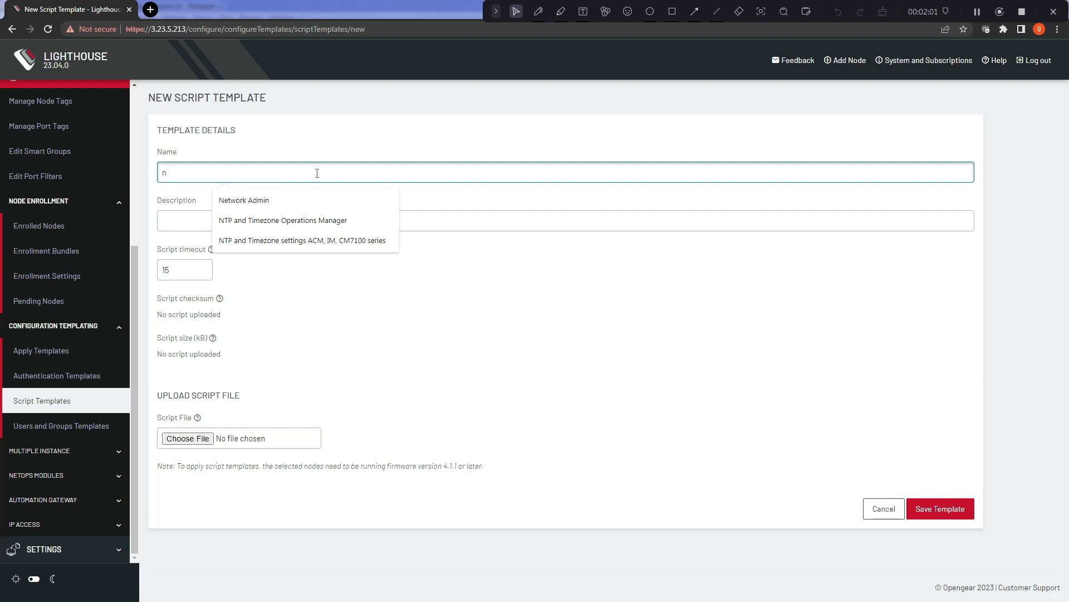
{"action": "left_click", "coordinate": [382, 221]}
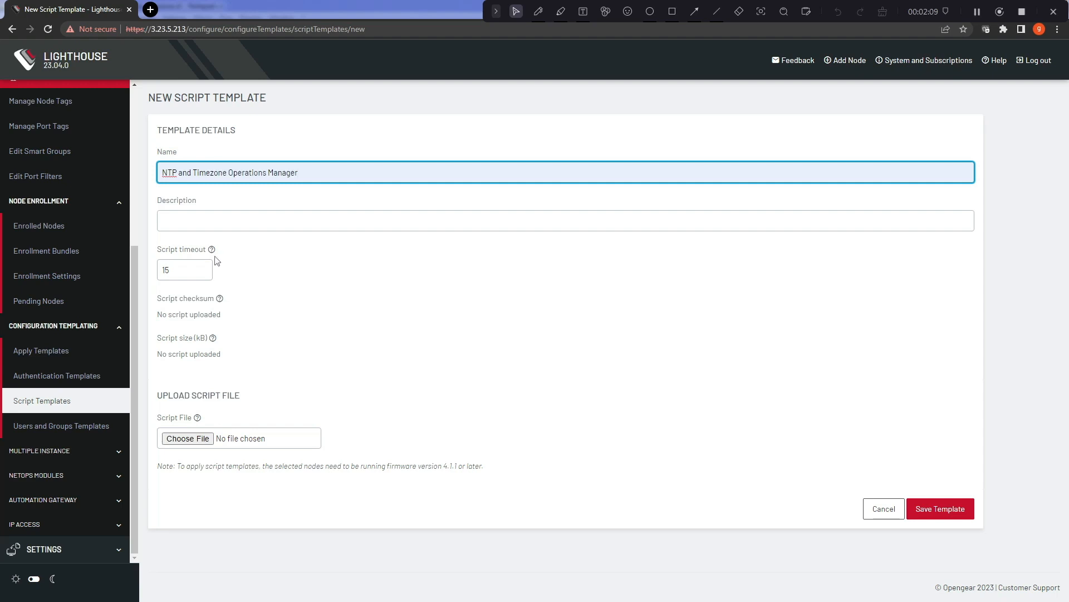
{"action": "mouse_move", "coordinate": [212, 252]}
{"action": "left_click", "coordinate": [188, 439]}
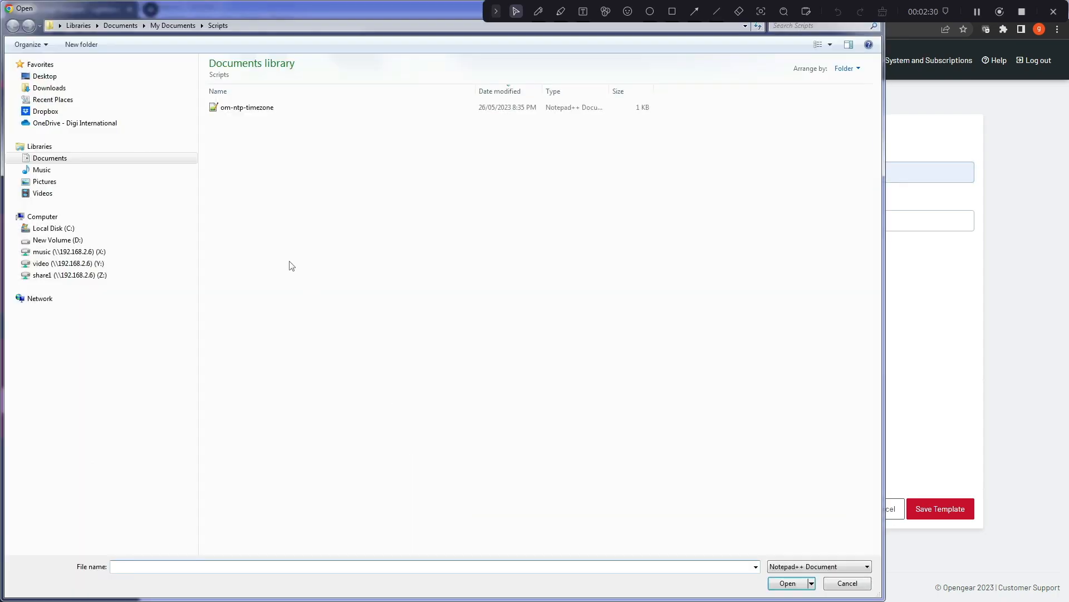
Step: Upload om-ntp-timezone.sh as the script and save the template
{"action": "left_click", "coordinate": [253, 115]}
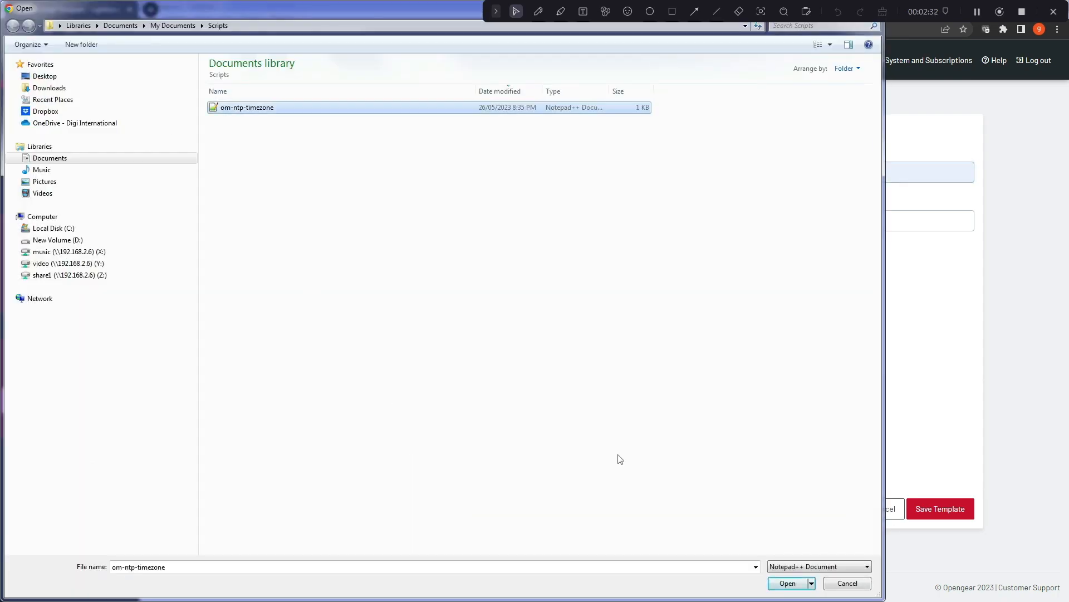
{"action": "left_click", "coordinate": [789, 578]}
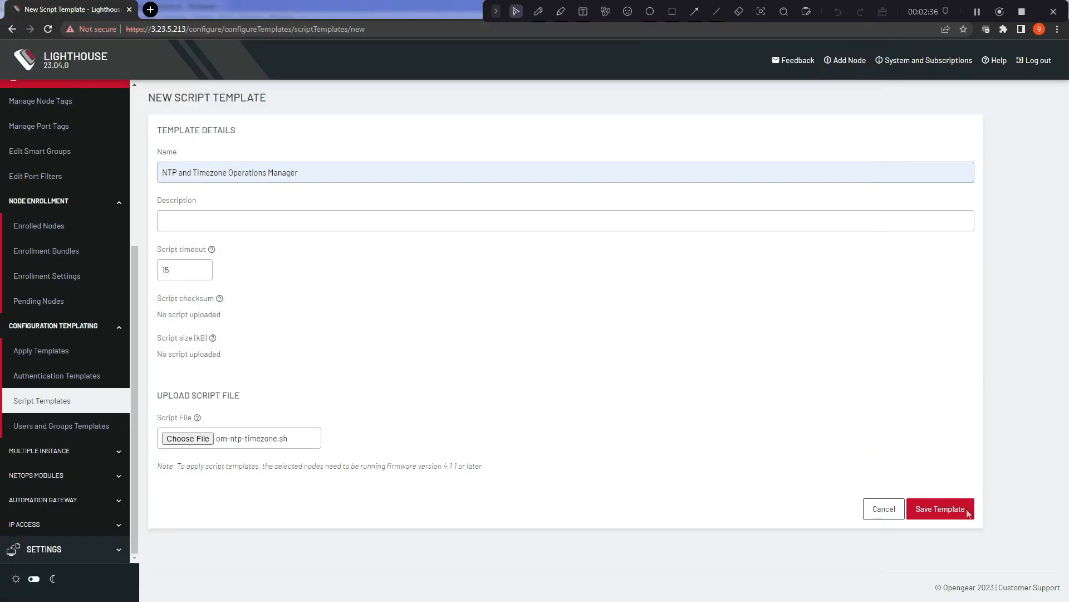
{"action": "left_click", "coordinate": [949, 509]}
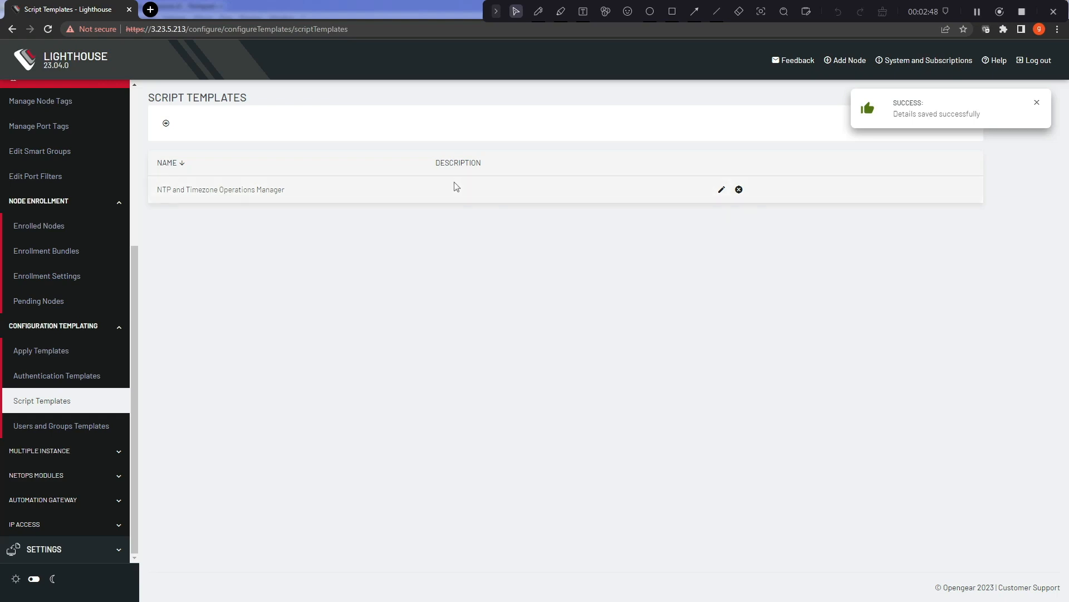
Step: Edit the NTP and Timezone Operations Manager template, reattach om-ntp-timezone.sh, and save again
{"action": "left_click", "coordinate": [721, 189]}
{"action": "left_click", "coordinate": [192, 429]}
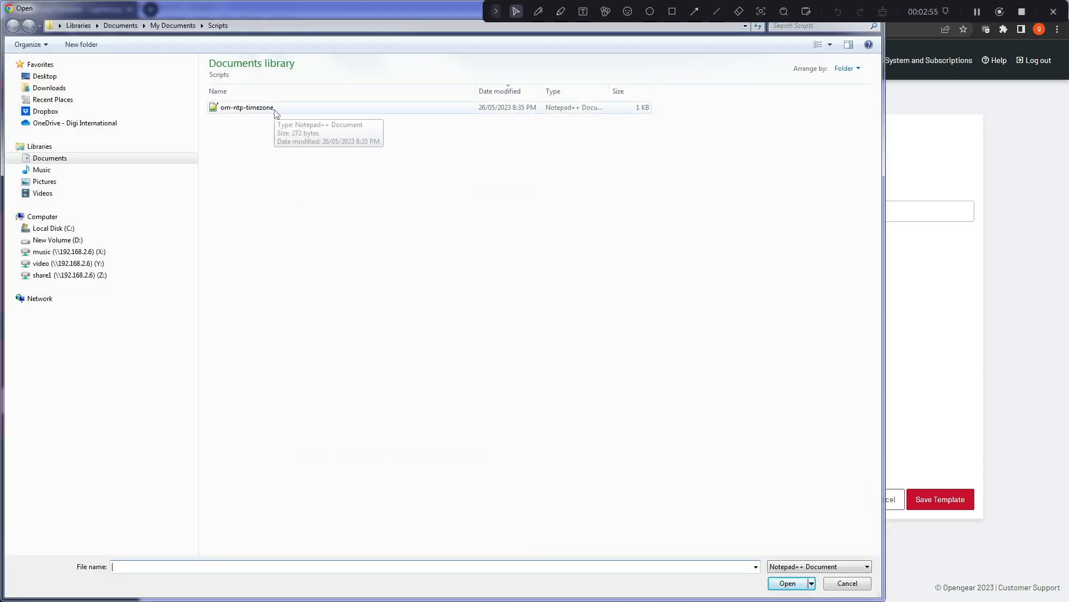
{"action": "left_click", "coordinate": [274, 111]}
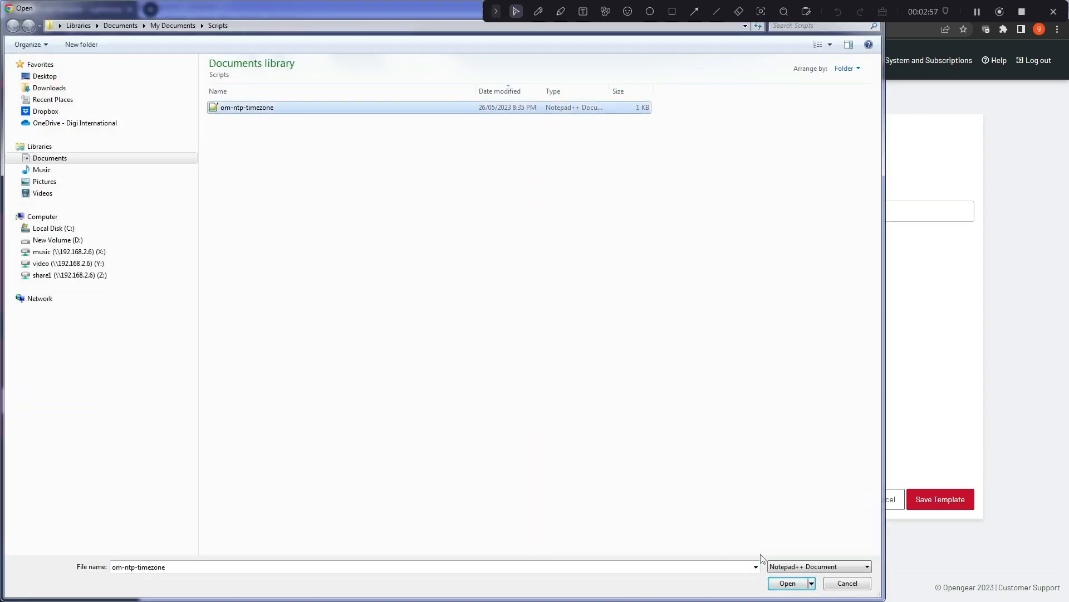
{"action": "left_click", "coordinate": [783, 583]}
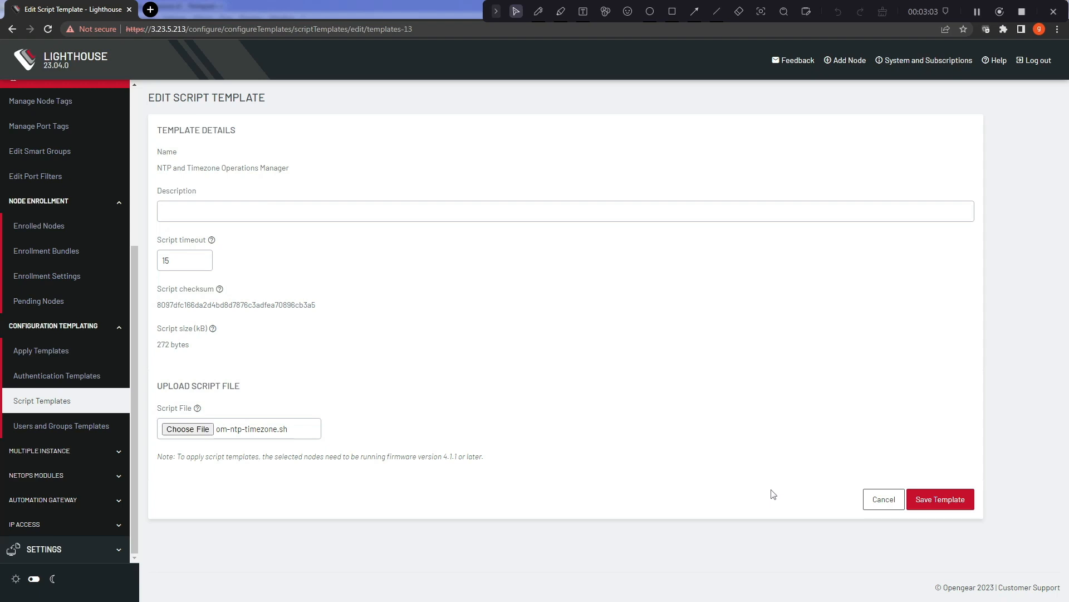
{"action": "left_click", "coordinate": [939, 501]}
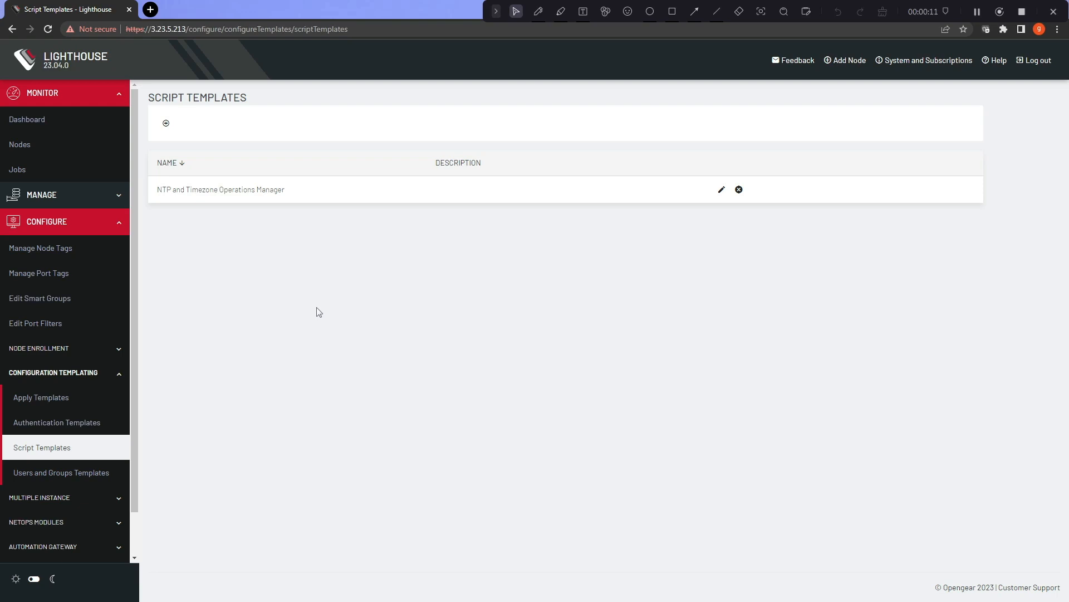
Step: From the Nodes list, open acm7004-5-lmr's and om1208-8e-l's web interfaces in new tabs
{"action": "left_click", "coordinate": [26, 147]}
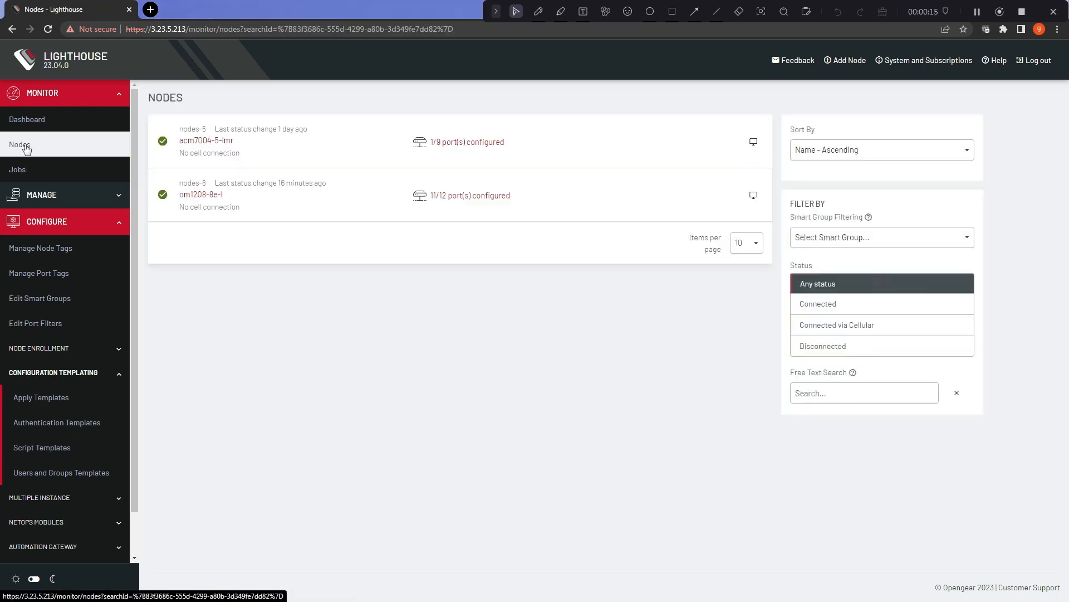
{"action": "right_click", "coordinate": [754, 142]}
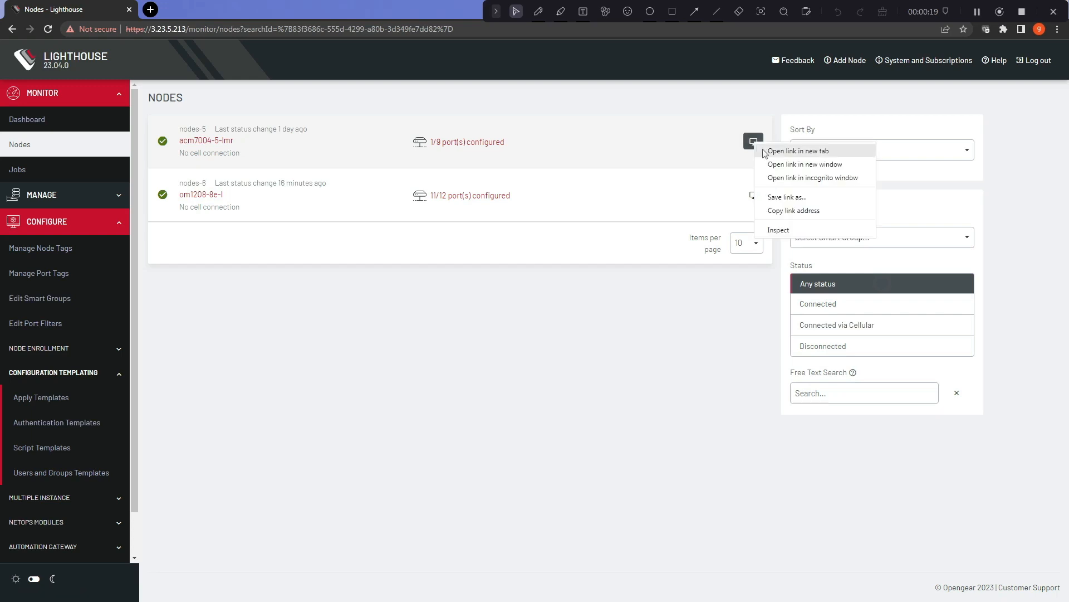
{"action": "left_click", "coordinate": [765, 151]}
{"action": "middle_click", "coordinate": [754, 195]}
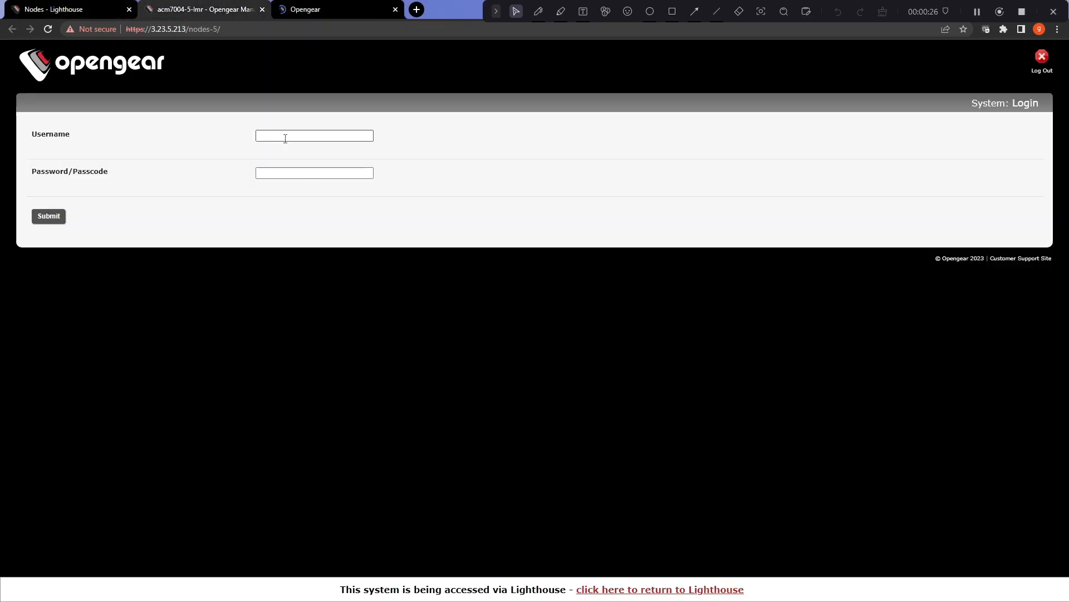
Step: Fill in the acm7004-5-lmr login with the root username and its password
{"action": "type", "text": "root"}
{"action": "key", "text": "Tab"}
{"action": "type", "text": "de"}
Step: Log in to acm7004-5-lmr, confirm only the root user exists, then go to om1208-8e-l
{"action": "key", "text": "Return"}
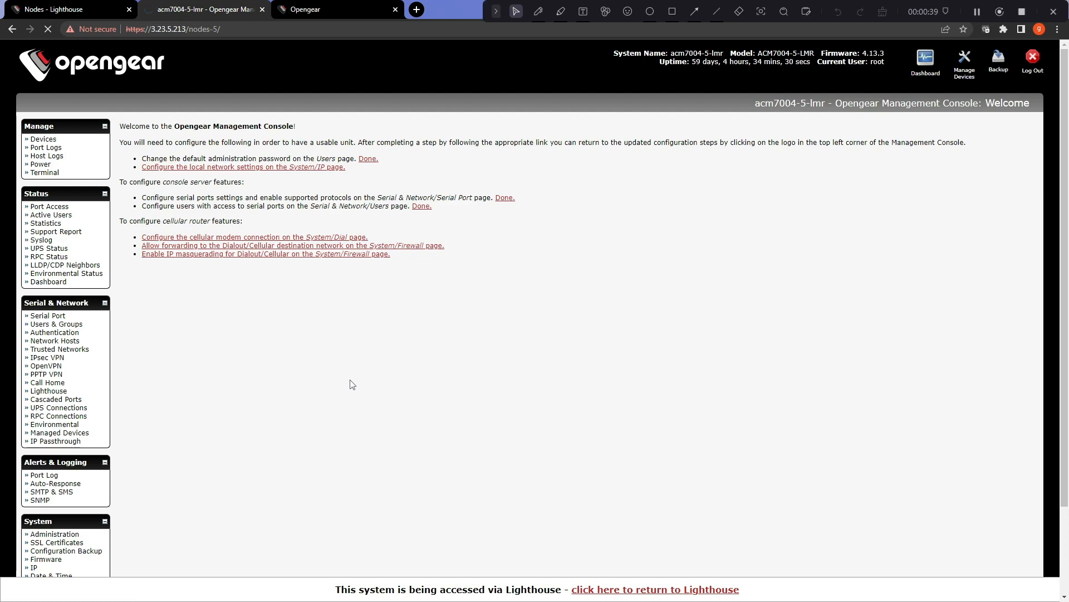
{"action": "scroll", "coordinate": [419, 417], "scroll_direction": "down", "scroll_amount": 2}
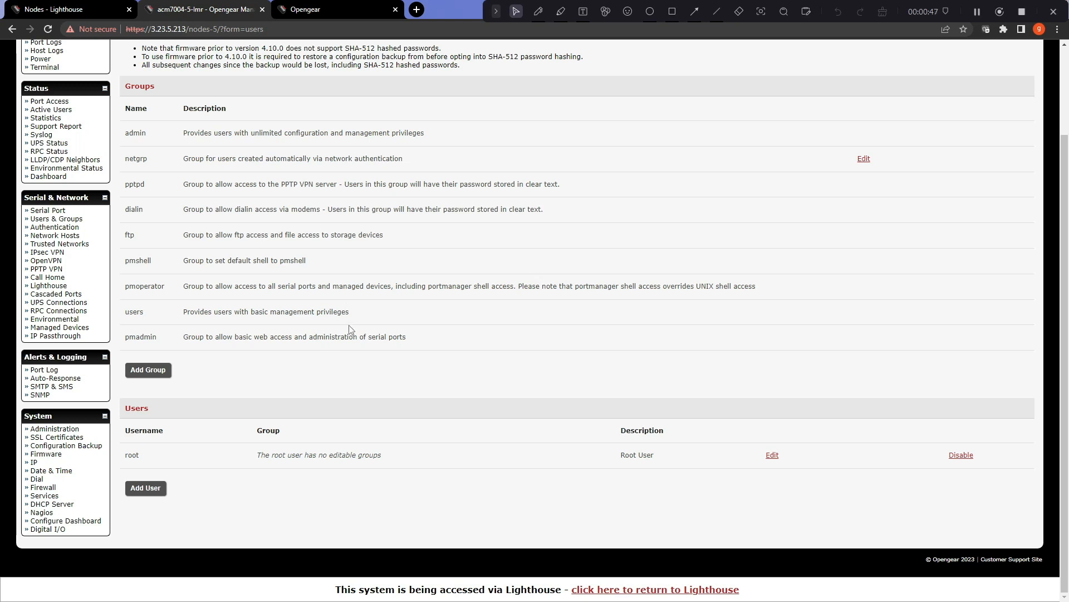
{"action": "left_click", "coordinate": [331, 9]}
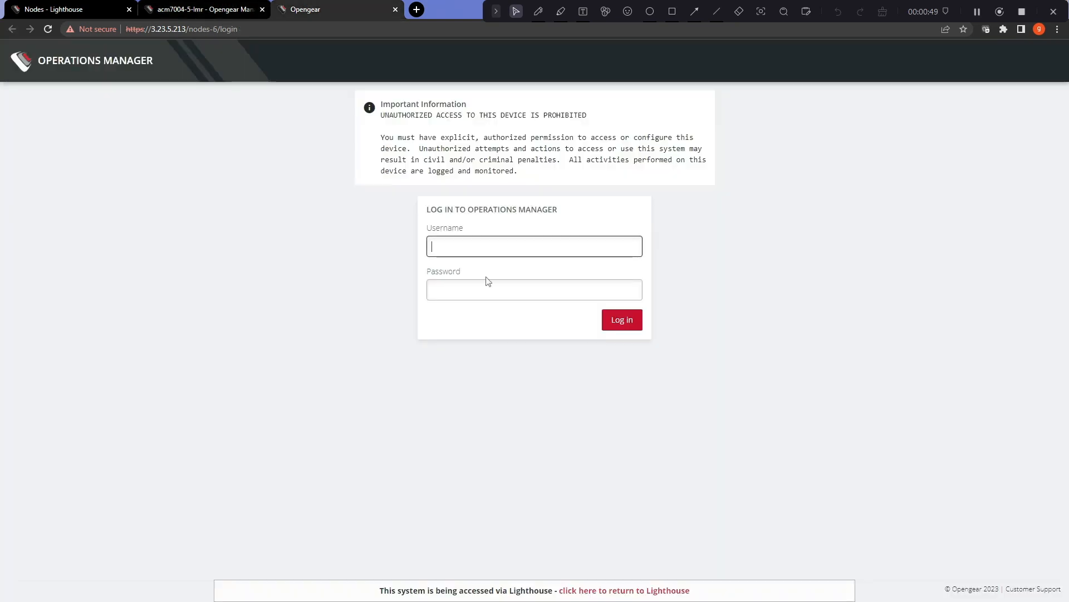
Step: Sign in to om1208-8e-l's Operations Manager as root with its password
{"action": "type", "text": "root"}
{"action": "key", "text": "Tab"}
{"action": "type", "text": "********"}
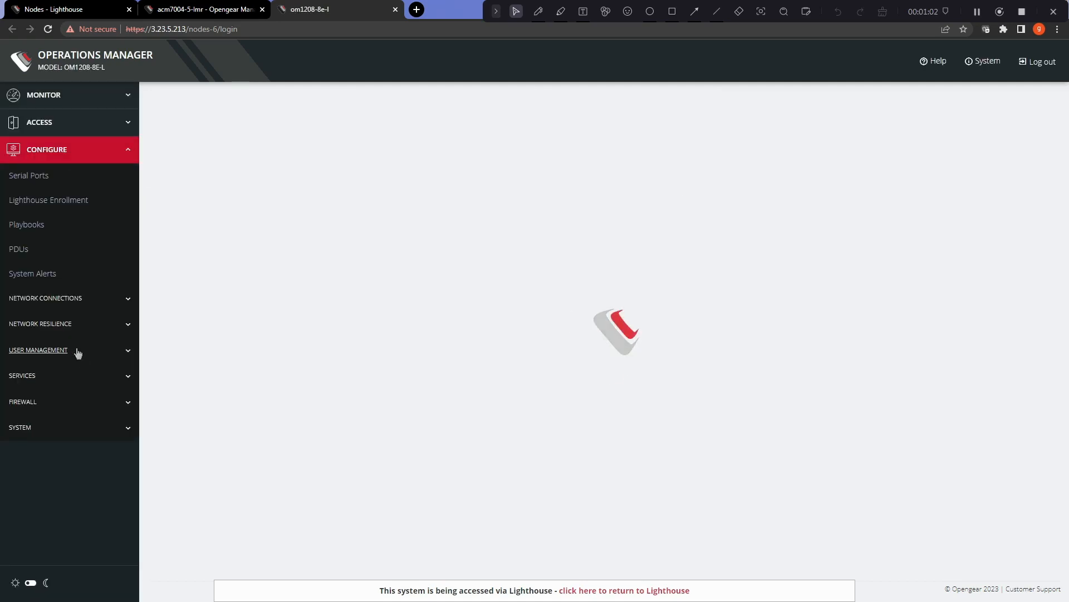
Step: Check om1208-8e-l's Groups and Local Users (only root), then return to the Lighthouse Nodes list
{"action": "left_click", "coordinate": [79, 353]}
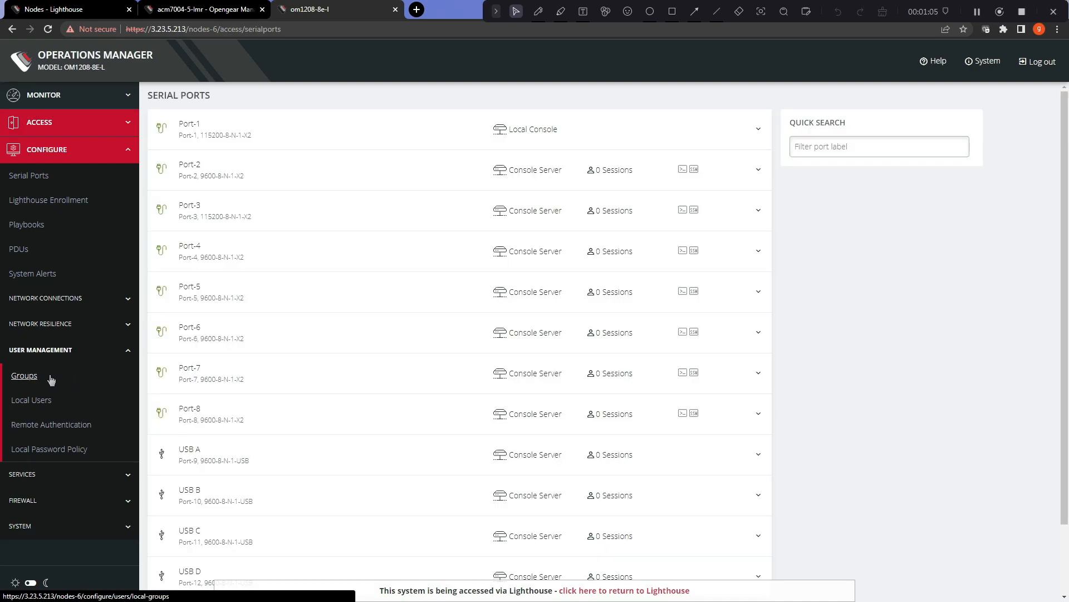
{"action": "left_click", "coordinate": [25, 376]}
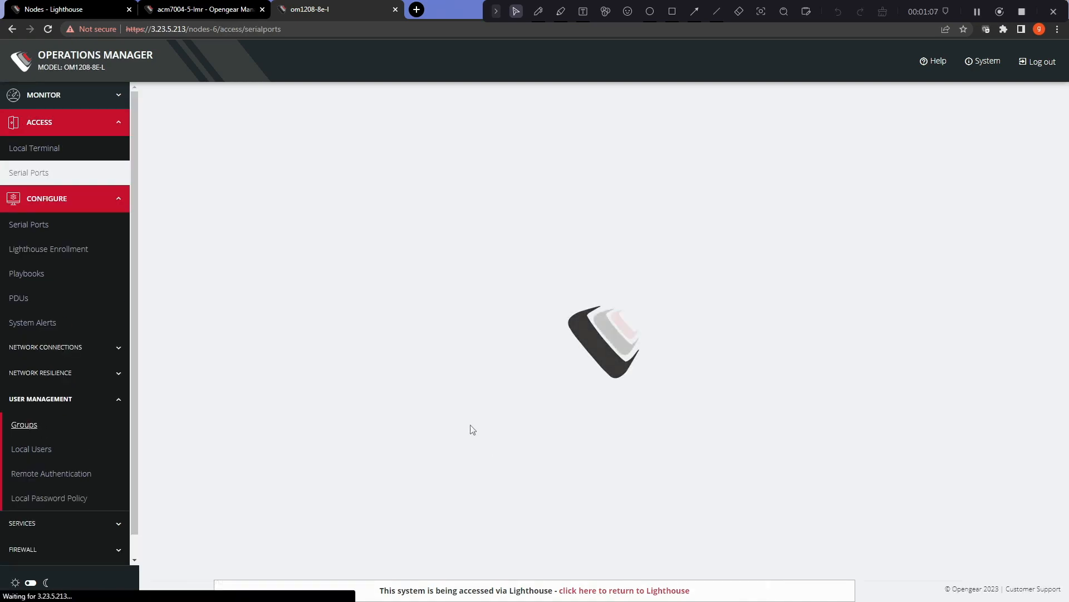
{"action": "left_click", "coordinate": [84, 454]}
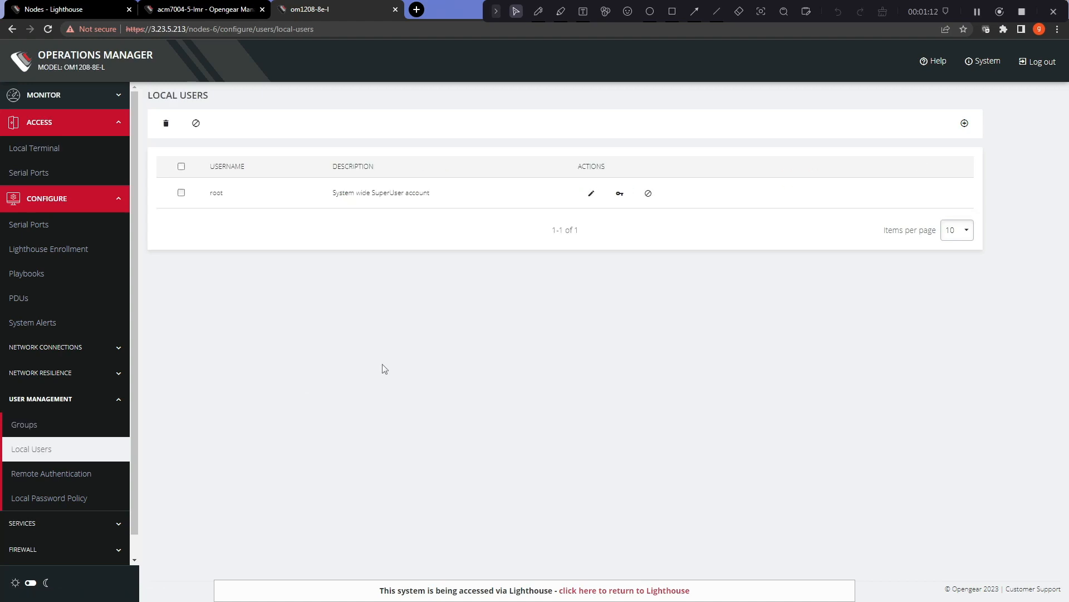
{"action": "left_click", "coordinate": [83, 9]}
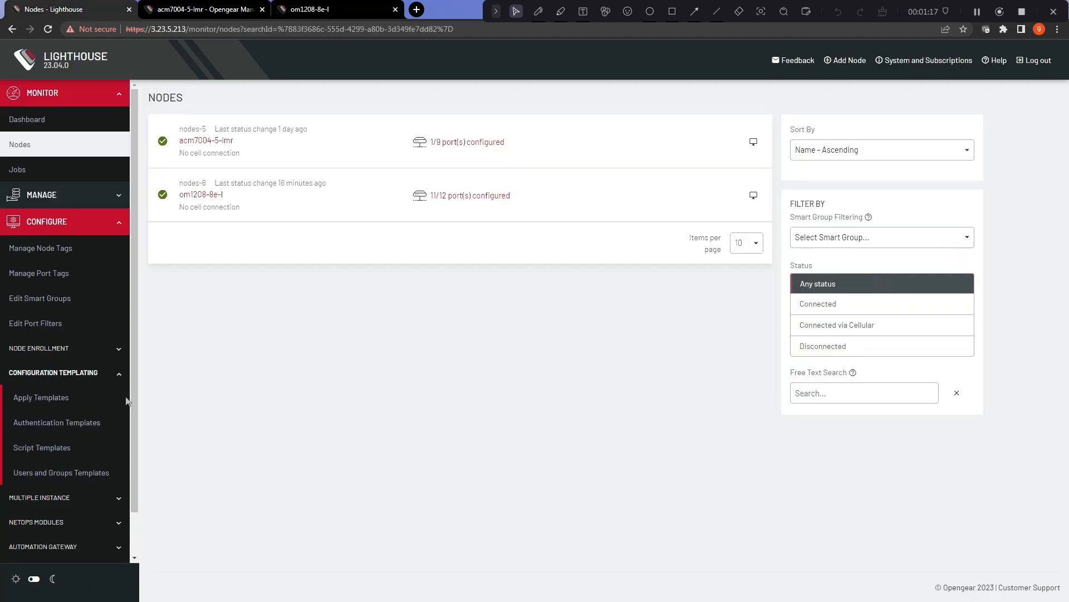
Step: In Apply Templates, choose the Network Admin users and groups template and proceed to node selection
{"action": "left_click", "coordinate": [41, 397]}
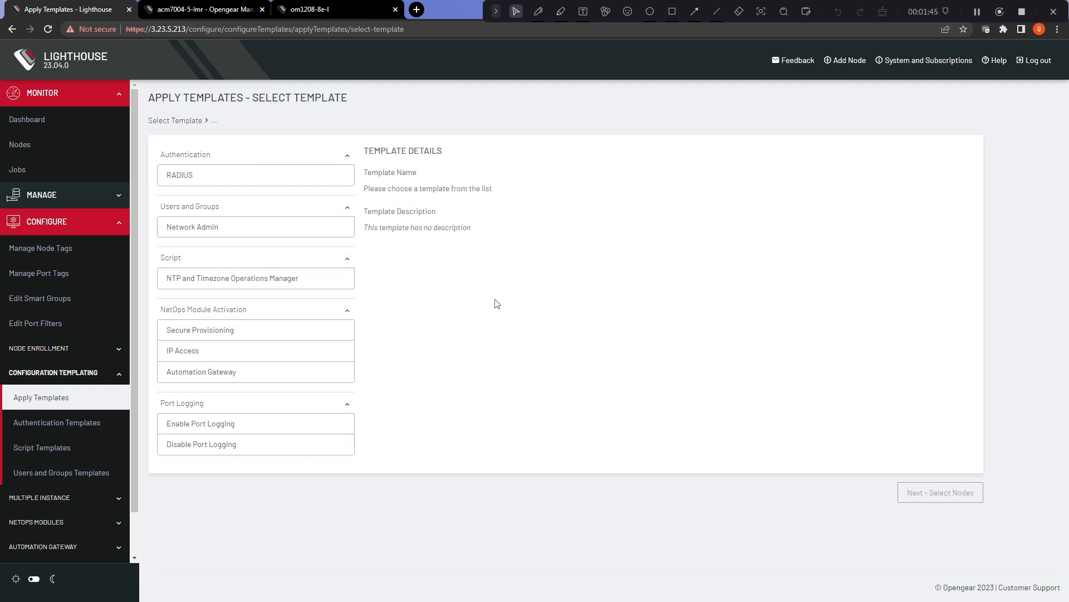
{"action": "left_click", "coordinate": [296, 231]}
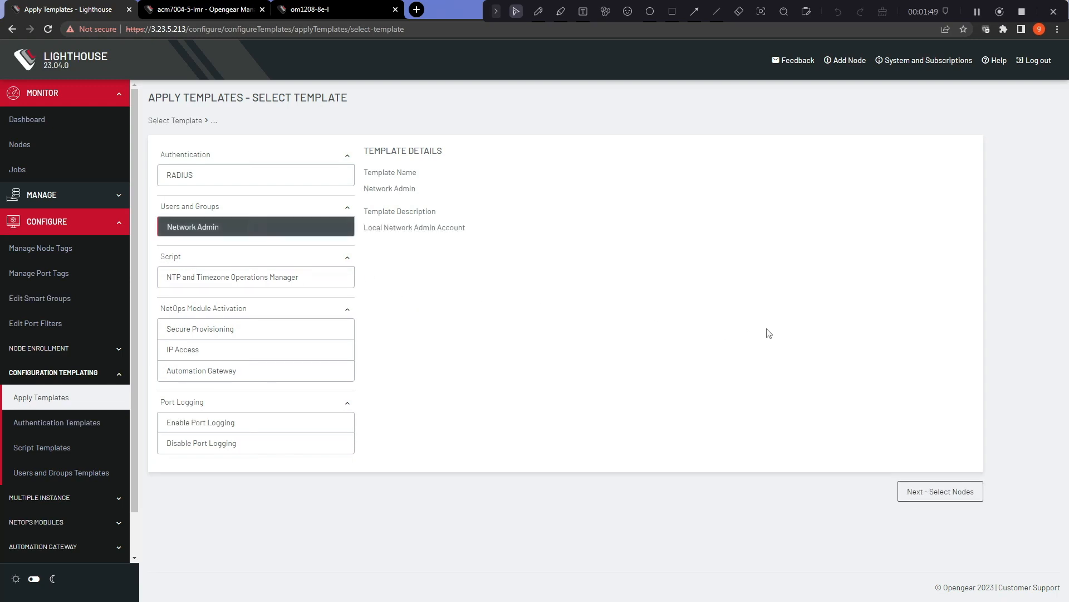
{"action": "left_click", "coordinate": [939, 493]}
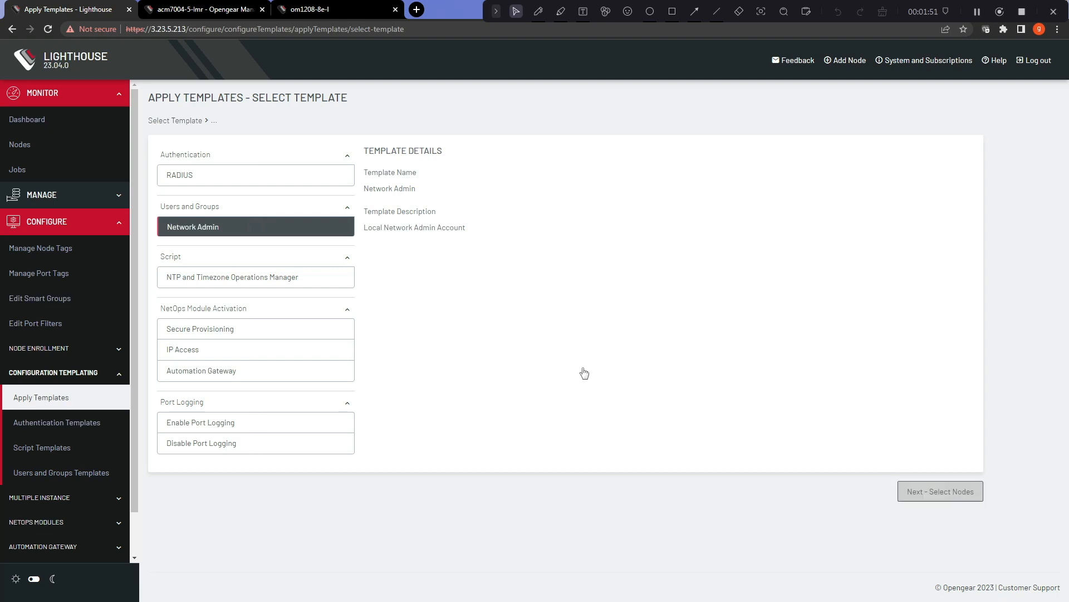
{"action": "scroll", "coordinate": [675, 434], "scroll_direction": "down", "scroll_amount": 2}
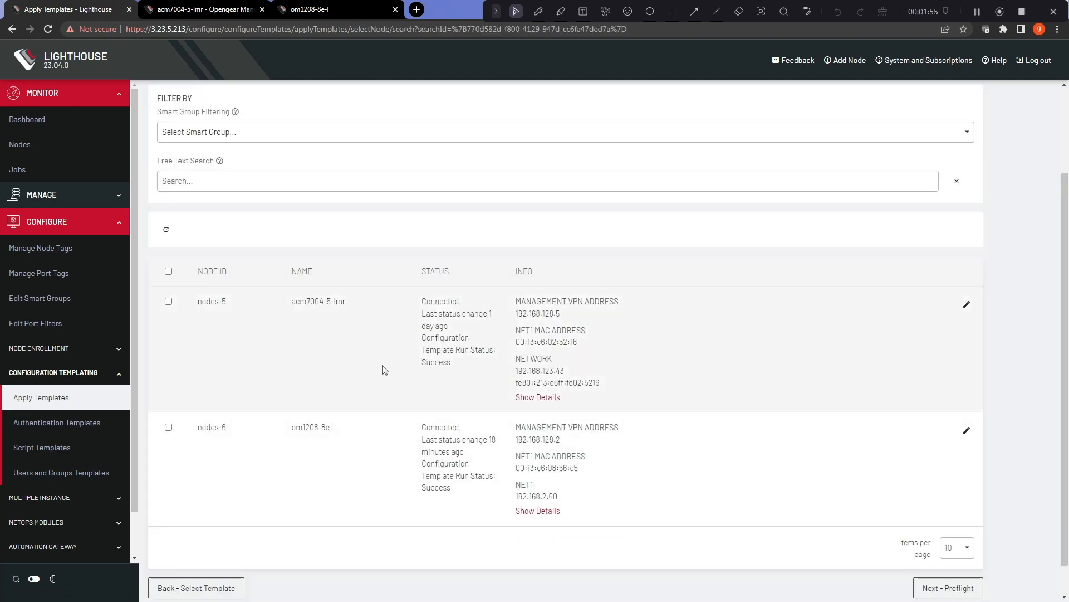
Step: Try node selection options: select-all, a free-text search for 'a', and a new smart group filter
{"action": "left_click", "coordinate": [168, 272]}
{"action": "scroll", "coordinate": [351, 245], "scroll_direction": "up", "scroll_amount": 2}
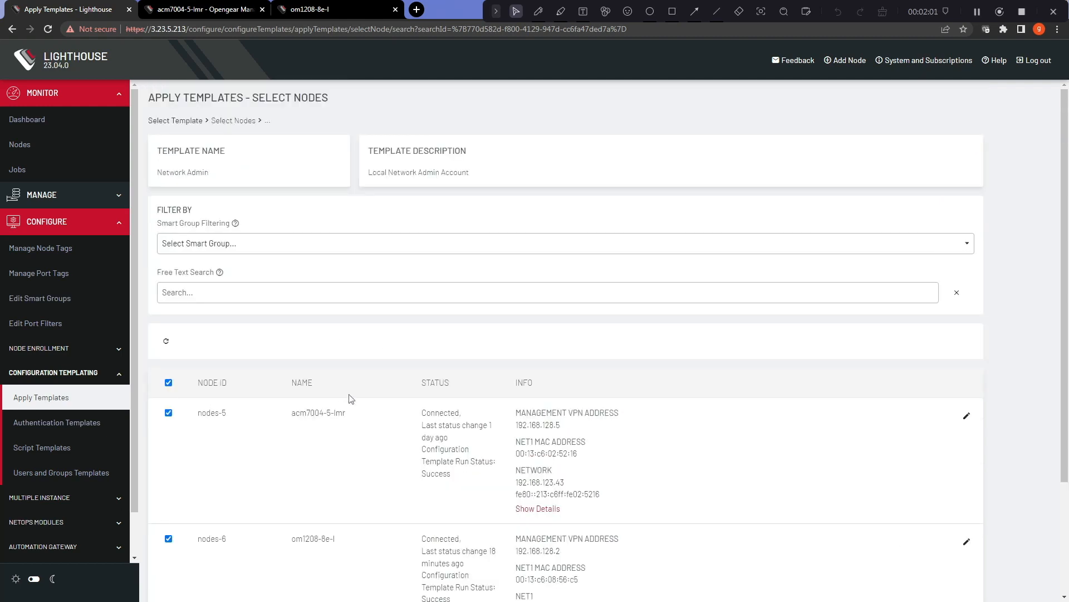
{"action": "left_click", "coordinate": [271, 291]}
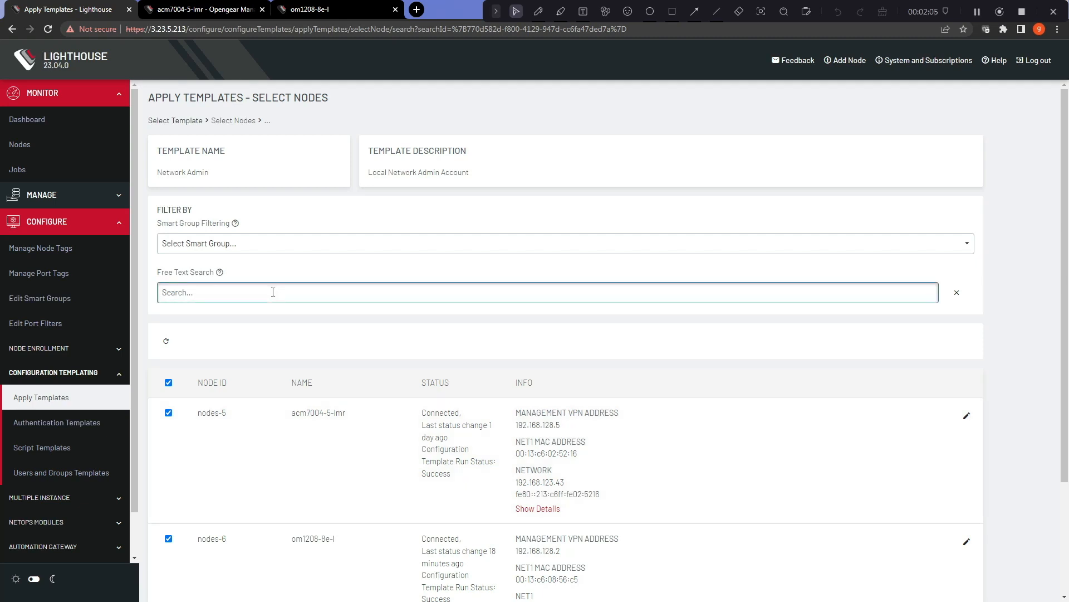
{"action": "type", "text": "acm"}
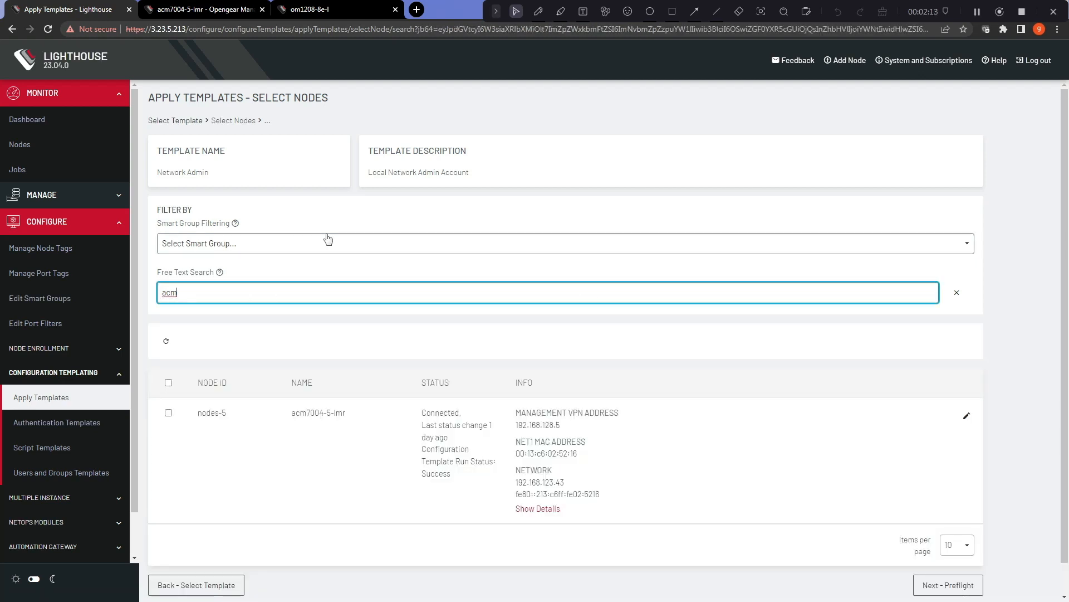
{"action": "left_click", "coordinate": [315, 245]}
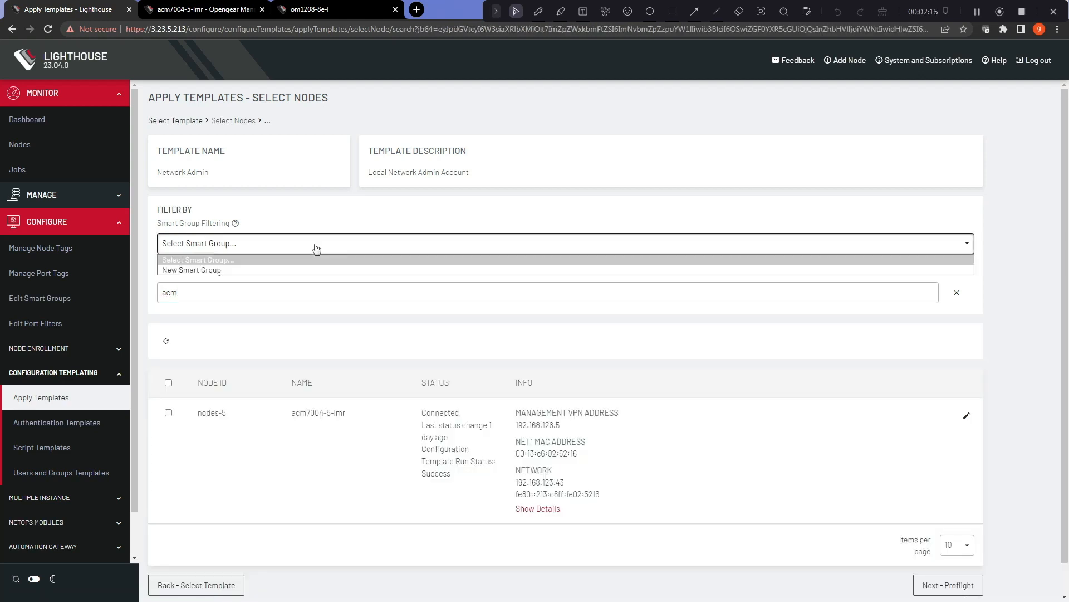
{"action": "left_click", "coordinate": [304, 269]}
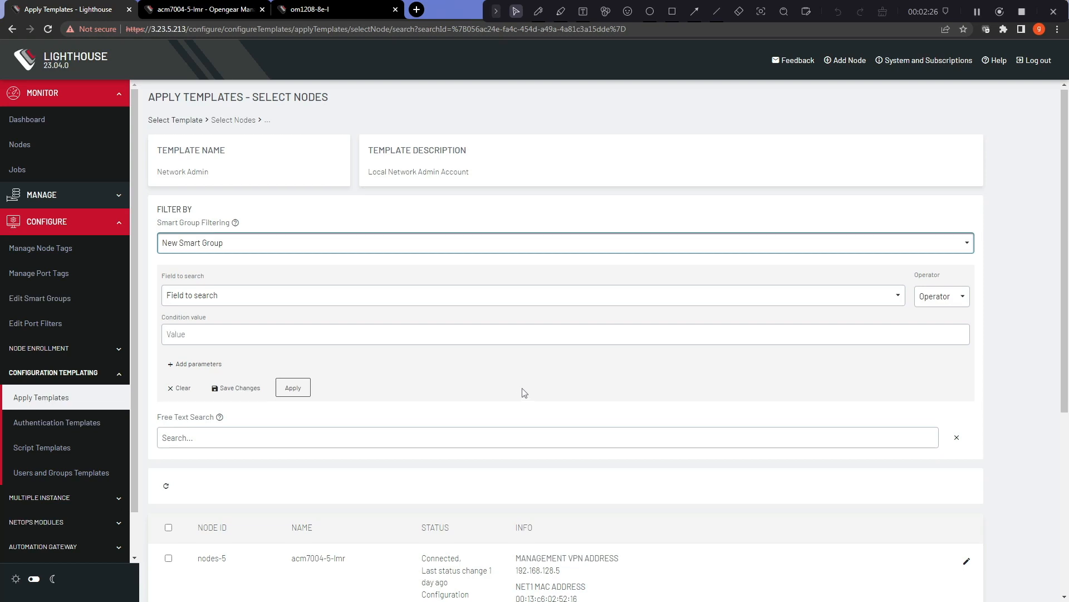
Step: Select both nodes as targets and move on to the preflight check
{"action": "scroll", "coordinate": [522, 393], "scroll_direction": "down", "scroll_amount": 1}
{"action": "scroll", "coordinate": [525, 354], "scroll_direction": "down", "scroll_amount": 3}
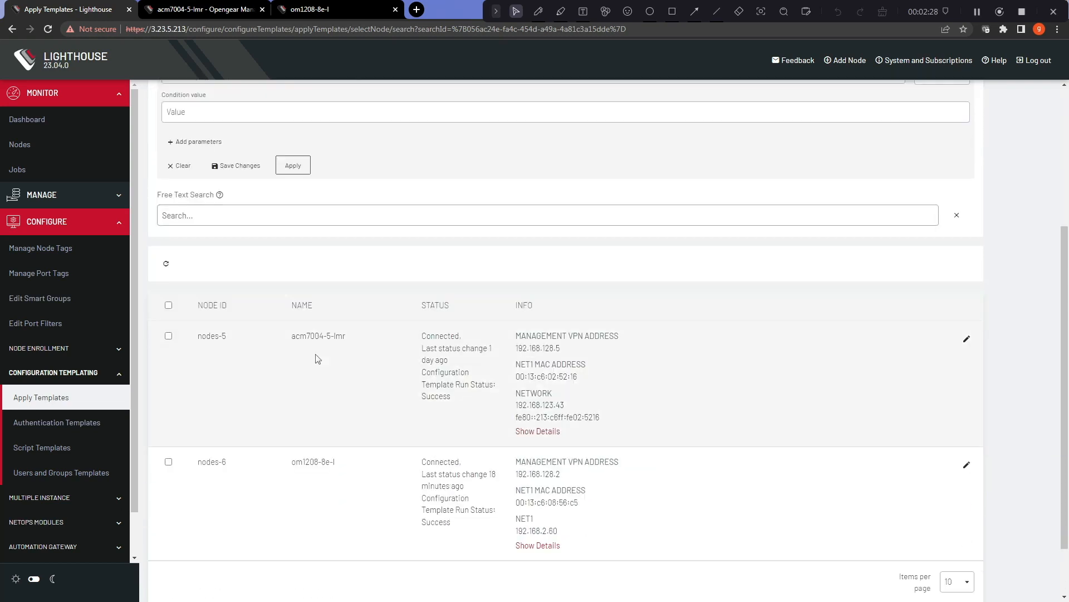
{"action": "left_click", "coordinate": [168, 305]}
{"action": "scroll", "coordinate": [733, 426], "scroll_direction": "down", "scroll_amount": 1}
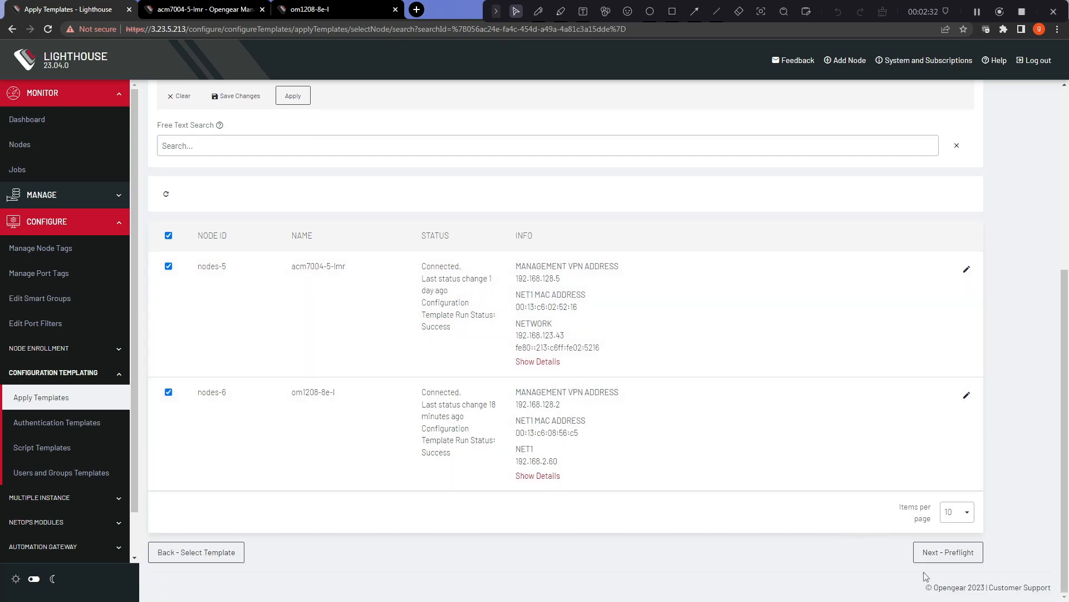
{"action": "left_click", "coordinate": [949, 553]}
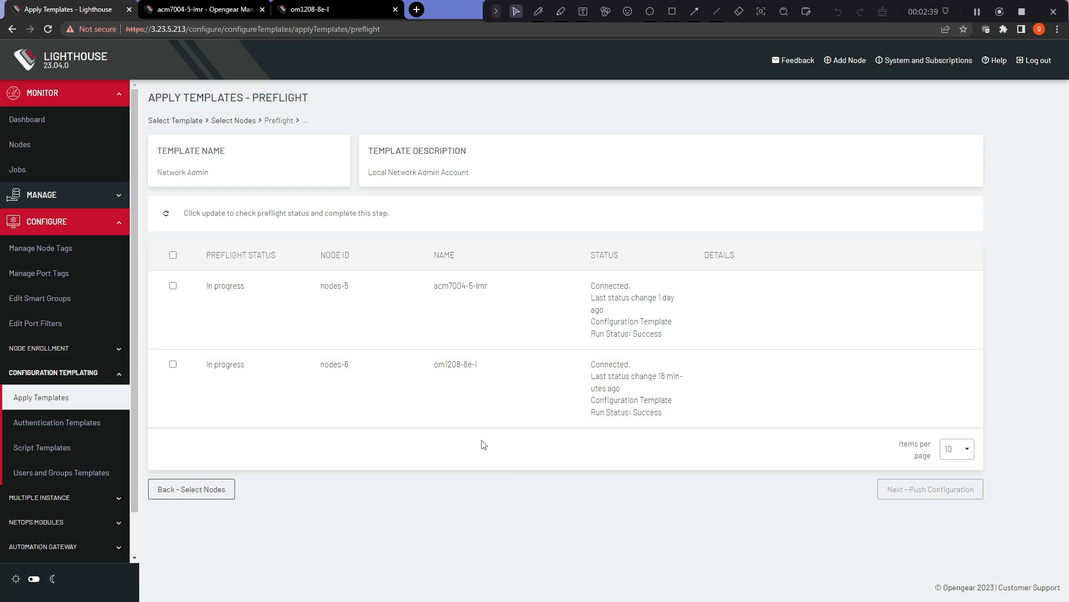
Step: Finish preflight, push Network Admin to both nodes, and view acm7004-5-lmr's network-admin group and oob user
{"action": "left_click", "coordinate": [303, 215]}
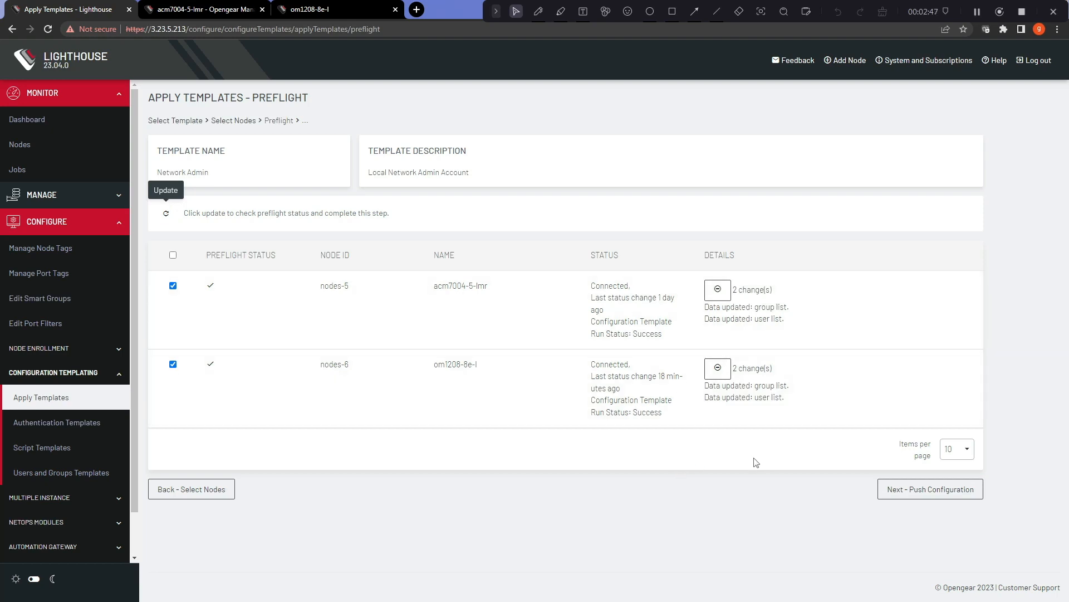
{"action": "left_click", "coordinate": [922, 490]}
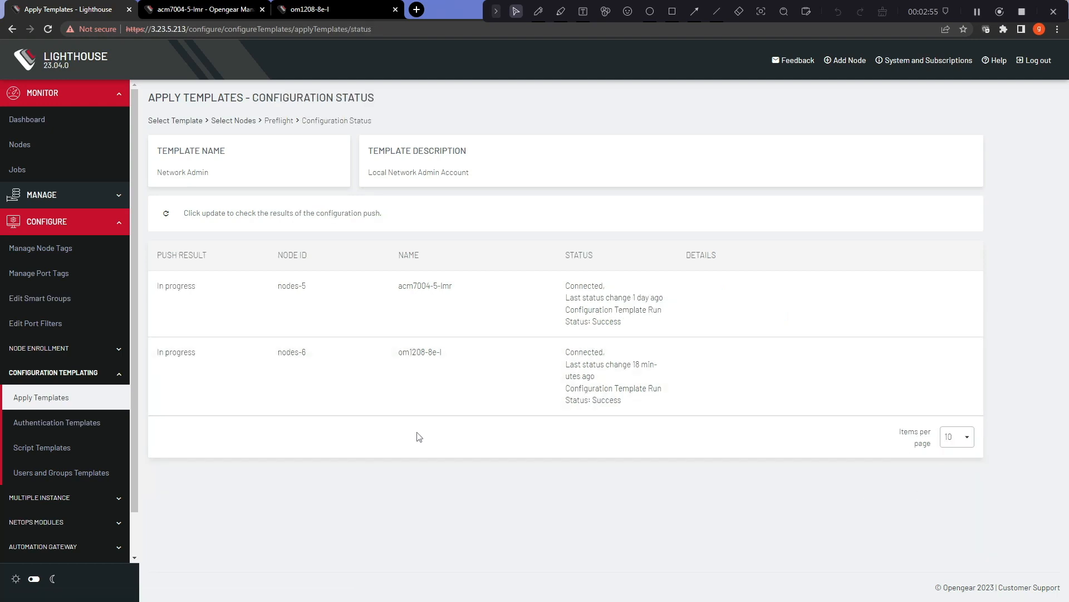
{"action": "left_click", "coordinate": [257, 213]}
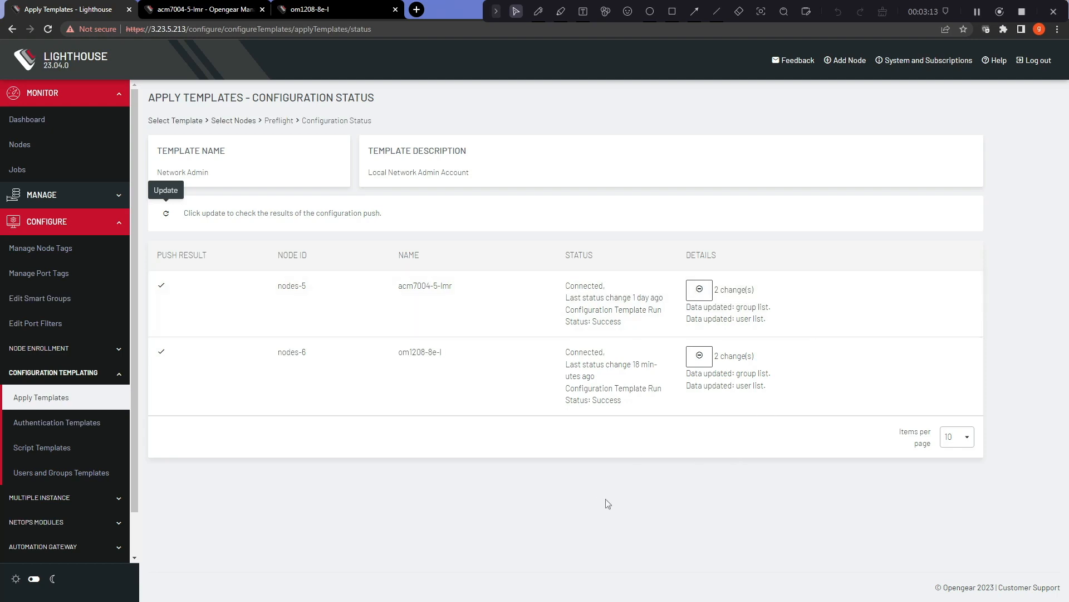
{"action": "left_click", "coordinate": [204, 11]}
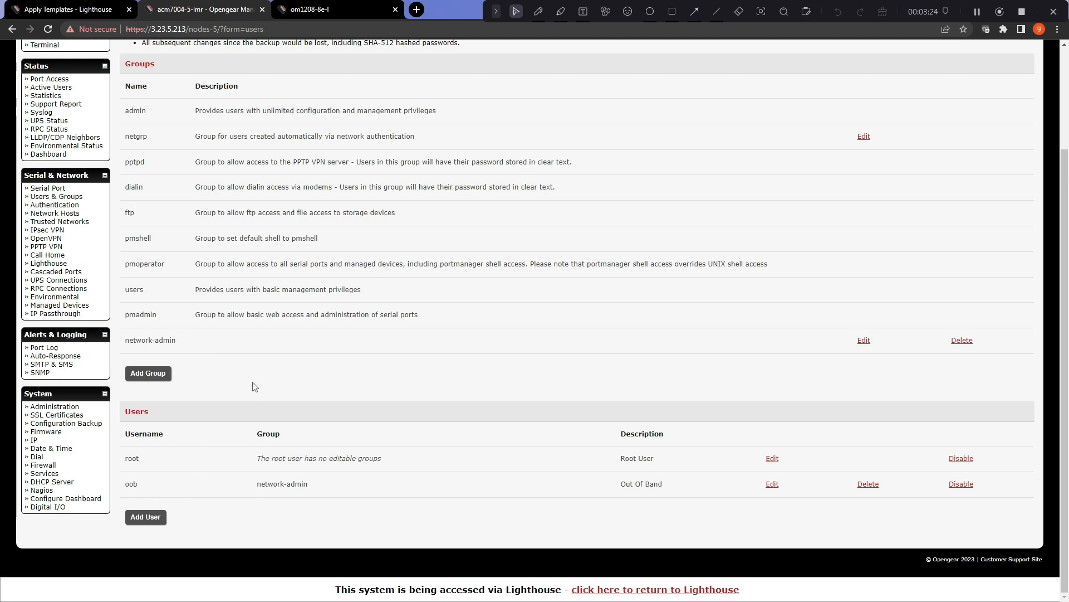
Step: Verify om1208-8e-l's Groups and Local Users show network-admin and oob, then reopen Apply Templates
{"action": "left_click", "coordinate": [320, 14]}
{"action": "left_click", "coordinate": [31, 428]}
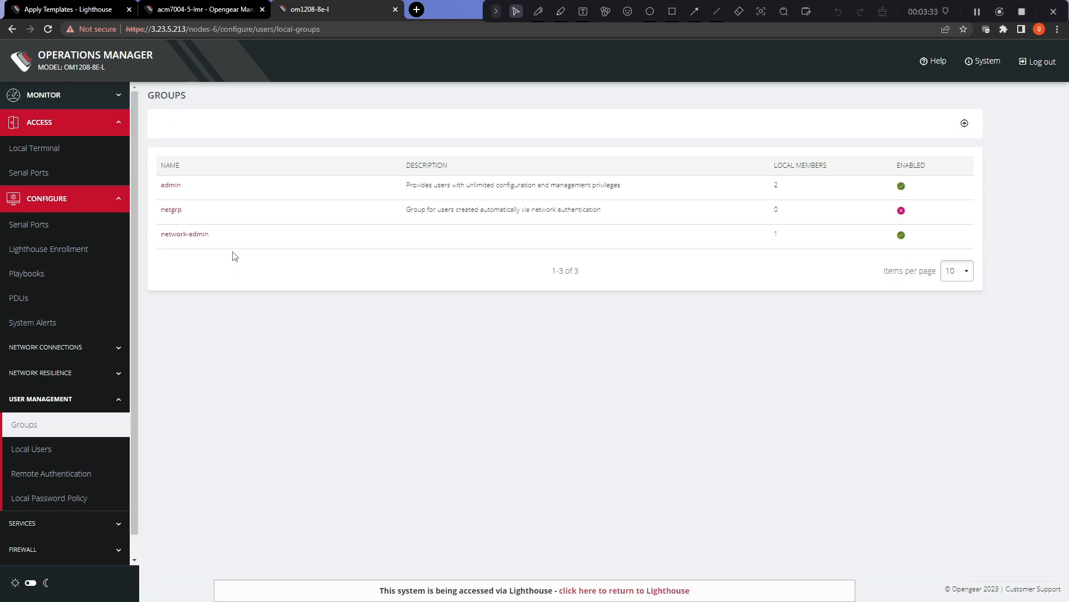
{"action": "left_click", "coordinate": [31, 449]}
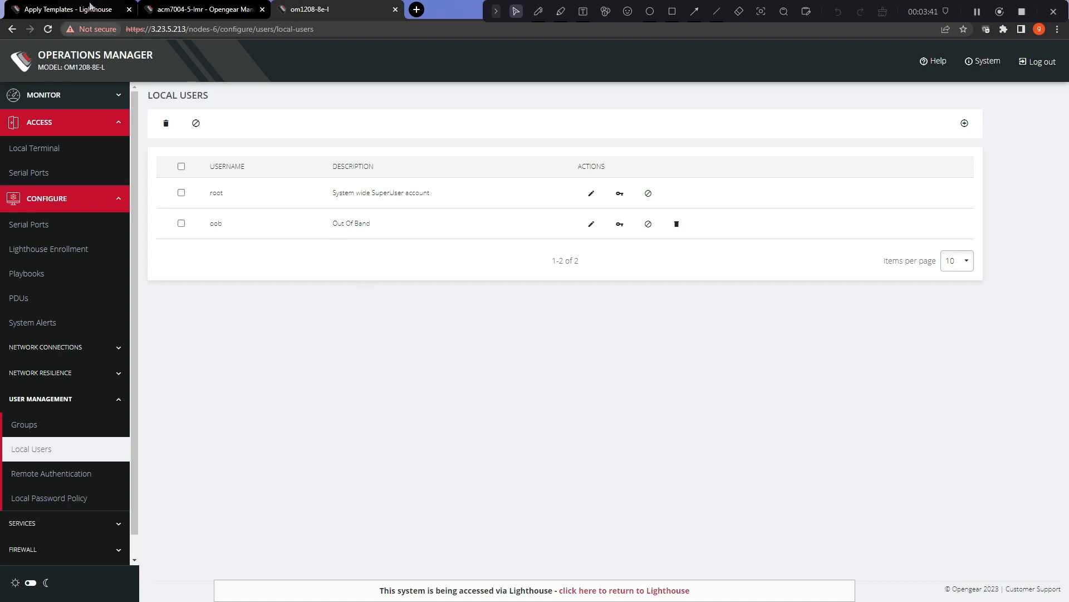
{"action": "left_click", "coordinate": [90, 6]}
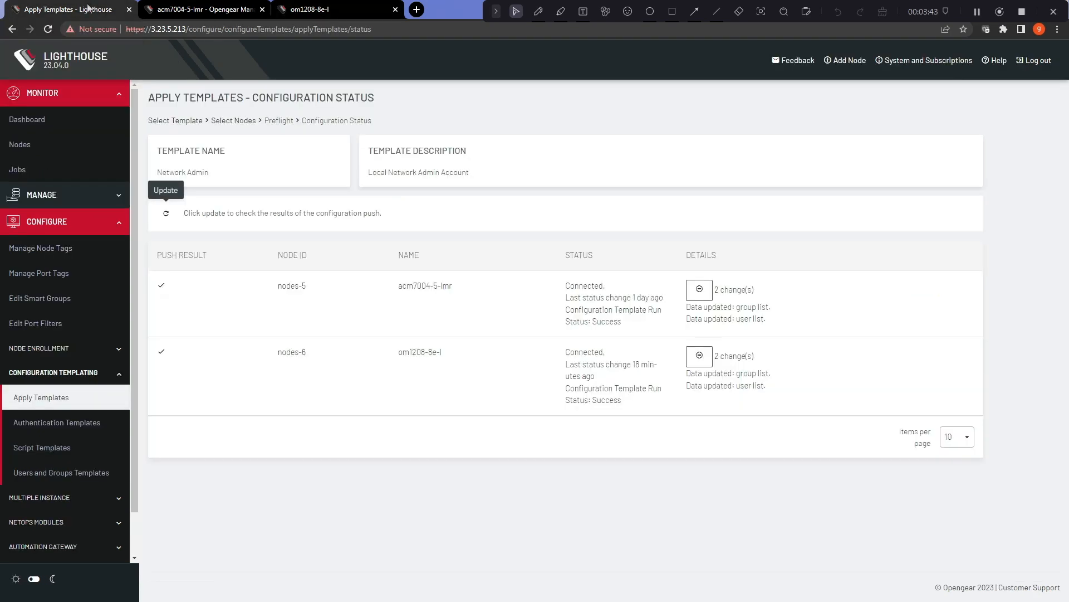
{"action": "left_click", "coordinate": [49, 399]}
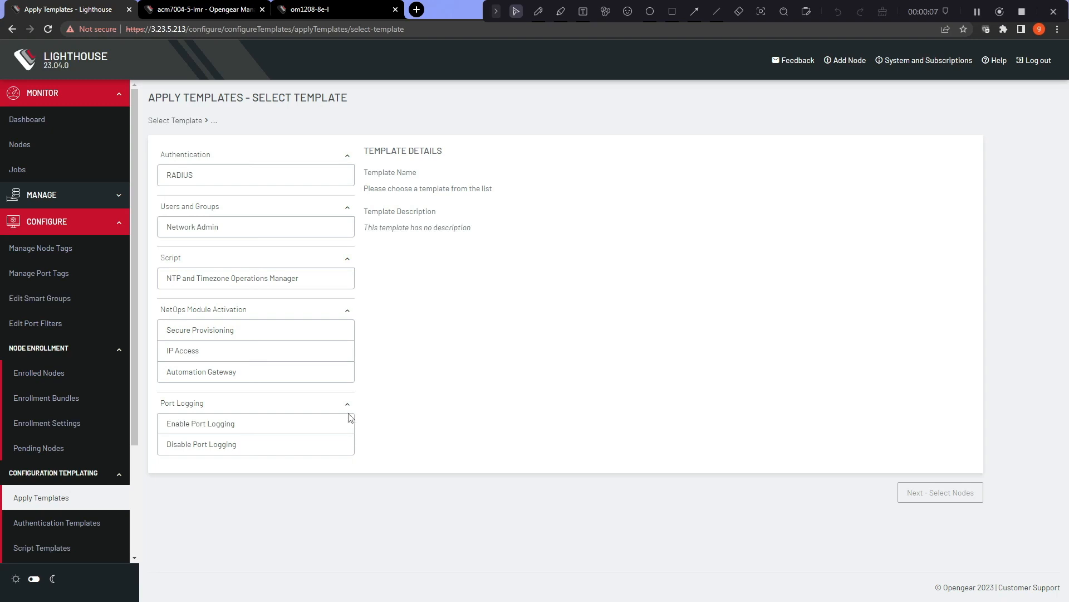
Step: Create a new enrollment bundle under Enrollment Bundles and tick Auto-approve node
{"action": "left_click", "coordinate": [66, 401]}
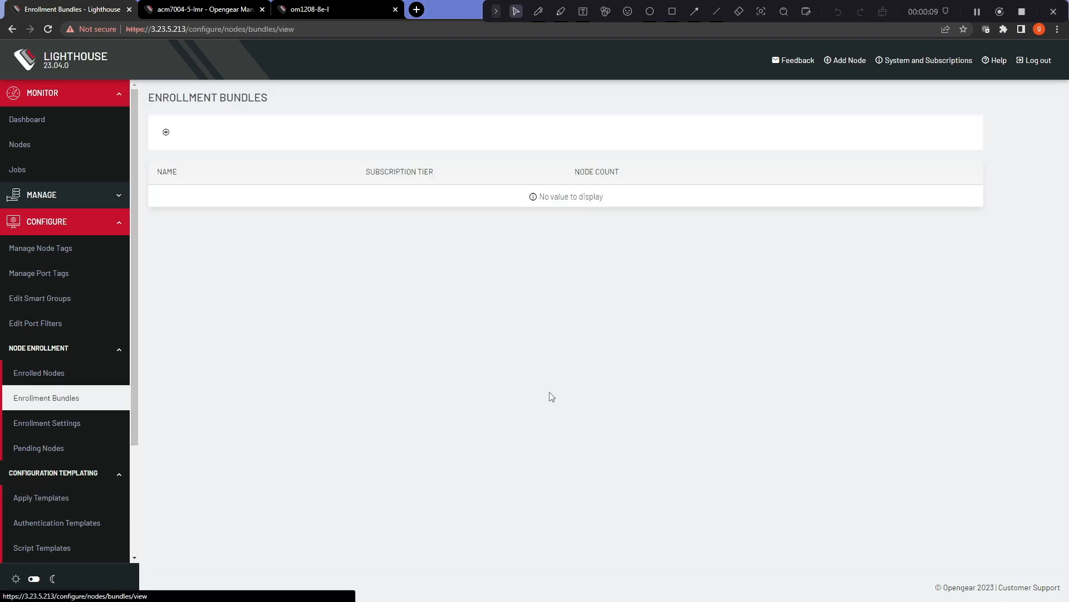
{"action": "left_click", "coordinate": [166, 132]}
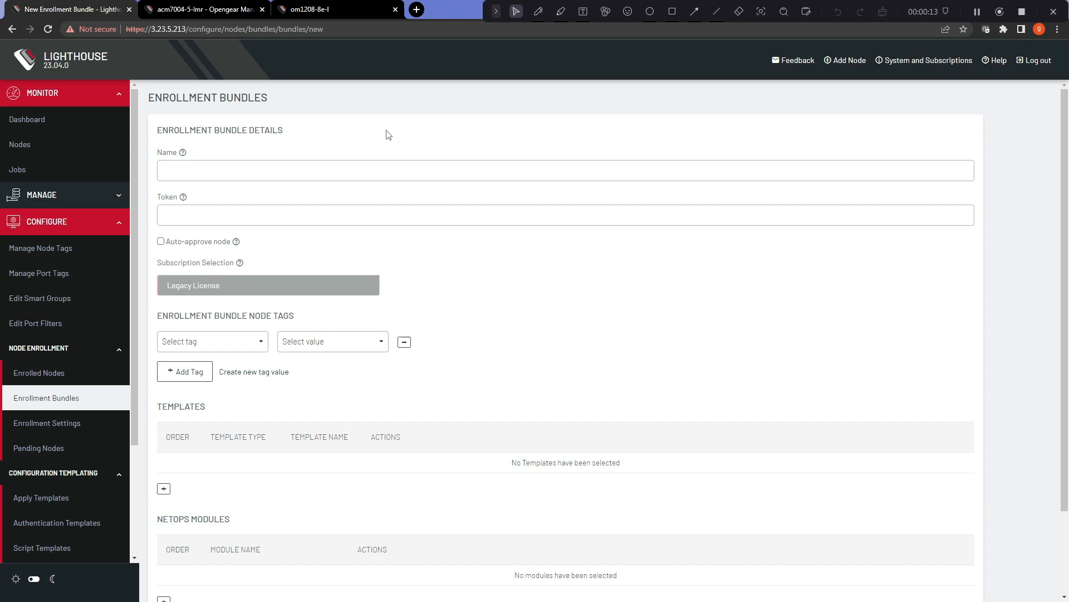
{"action": "left_click", "coordinate": [362, 169]}
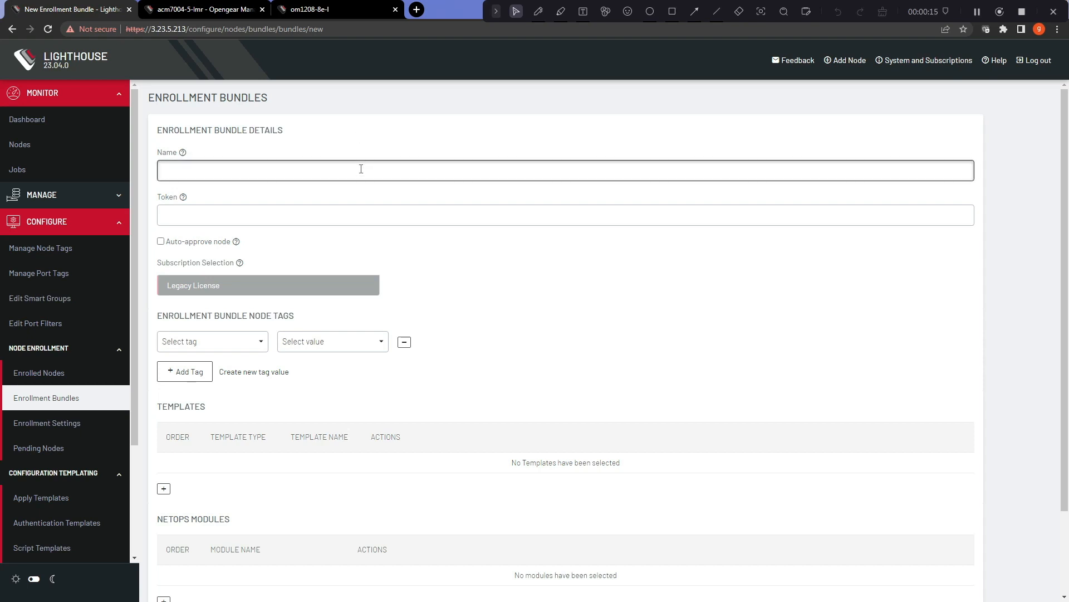
{"action": "left_click", "coordinate": [336, 216]}
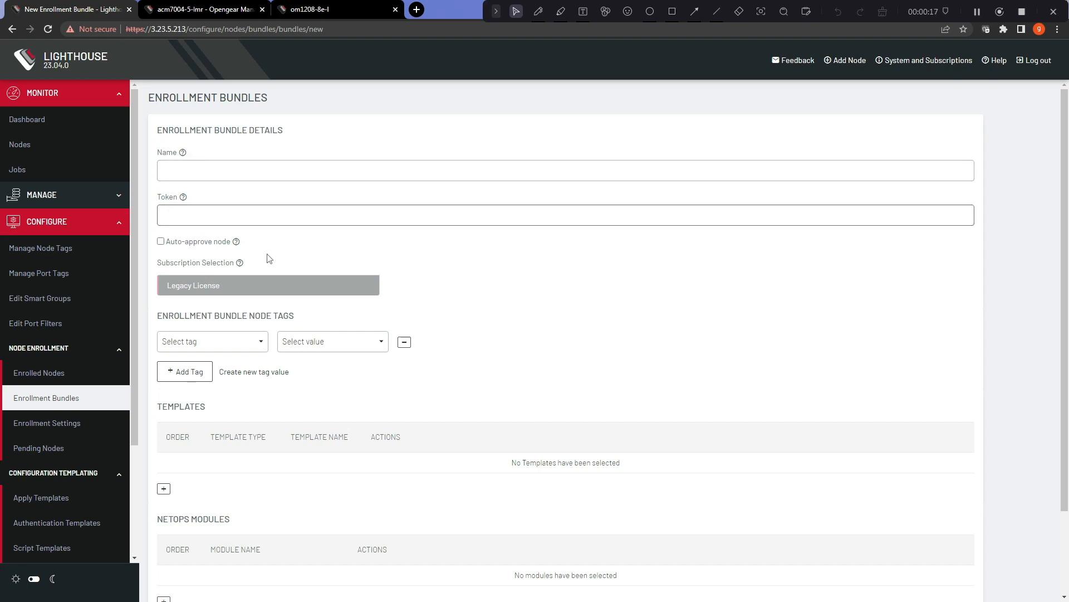
{"action": "left_click", "coordinate": [161, 242]}
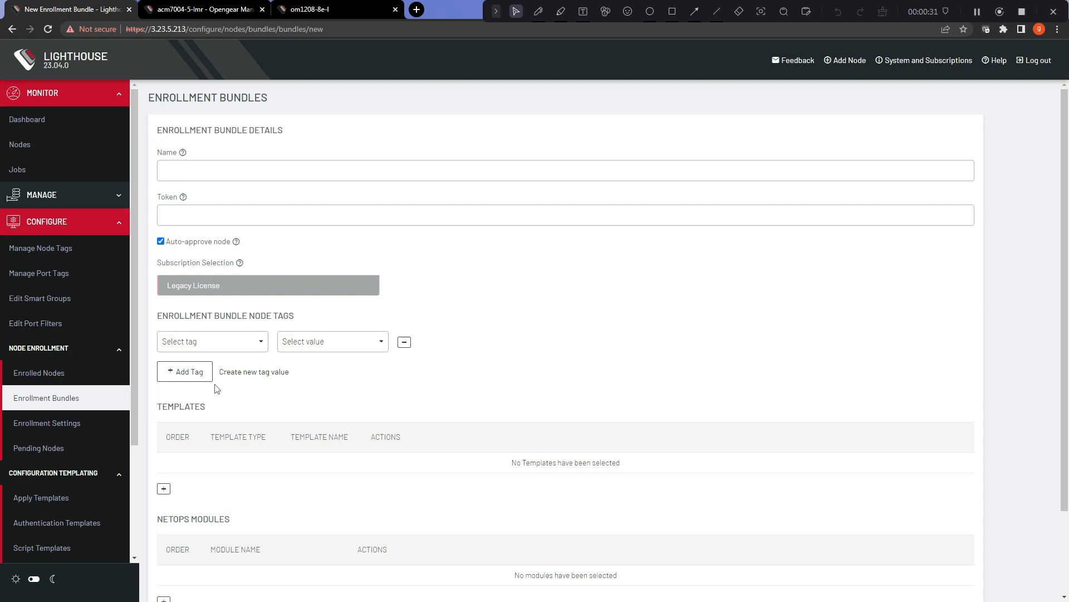
{"action": "scroll", "coordinate": [206, 396], "scroll_direction": "down", "scroll_amount": 2}
Step: Add the NTP and Timezone script template and the RADIUS authentication template to the bundle
{"action": "left_click", "coordinate": [164, 388]}
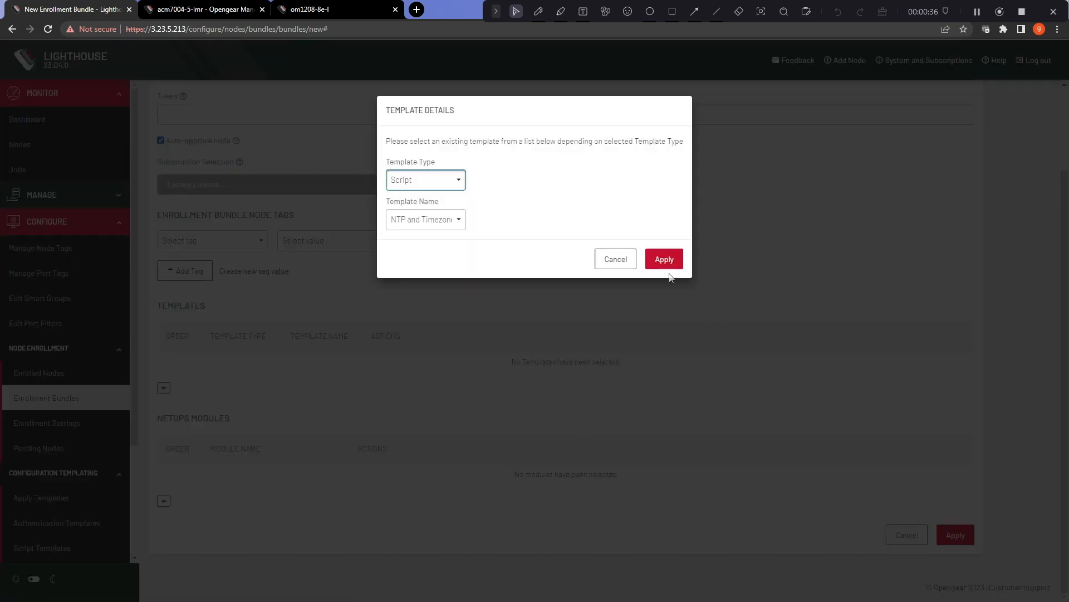
{"action": "left_click", "coordinate": [672, 264]}
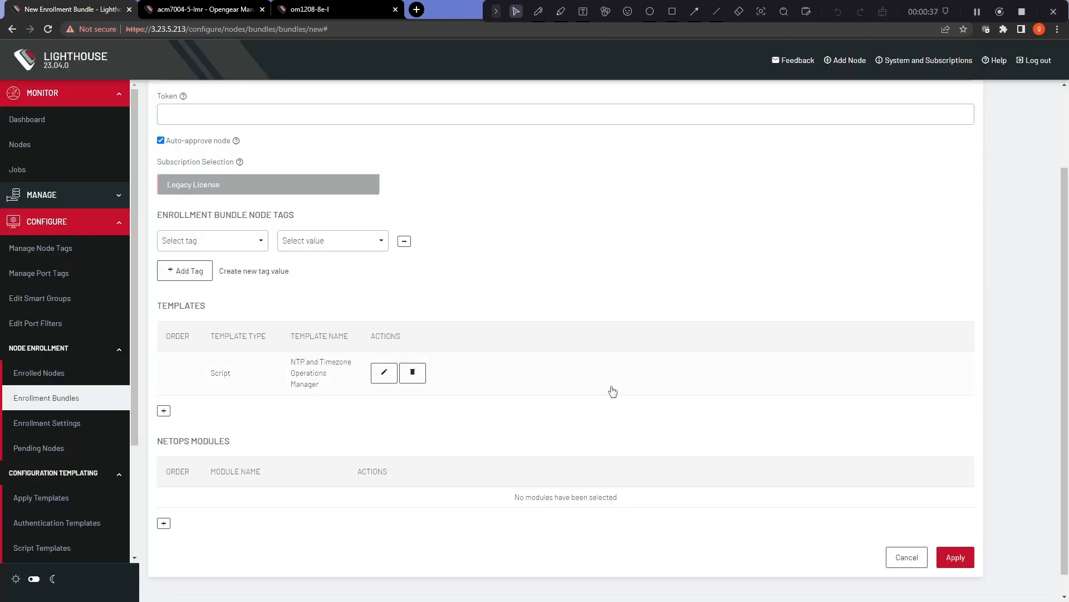
{"action": "left_click", "coordinate": [167, 413]}
{"action": "left_click", "coordinate": [436, 184]}
{"action": "left_click", "coordinate": [434, 198]}
{"action": "left_click", "coordinate": [675, 260]}
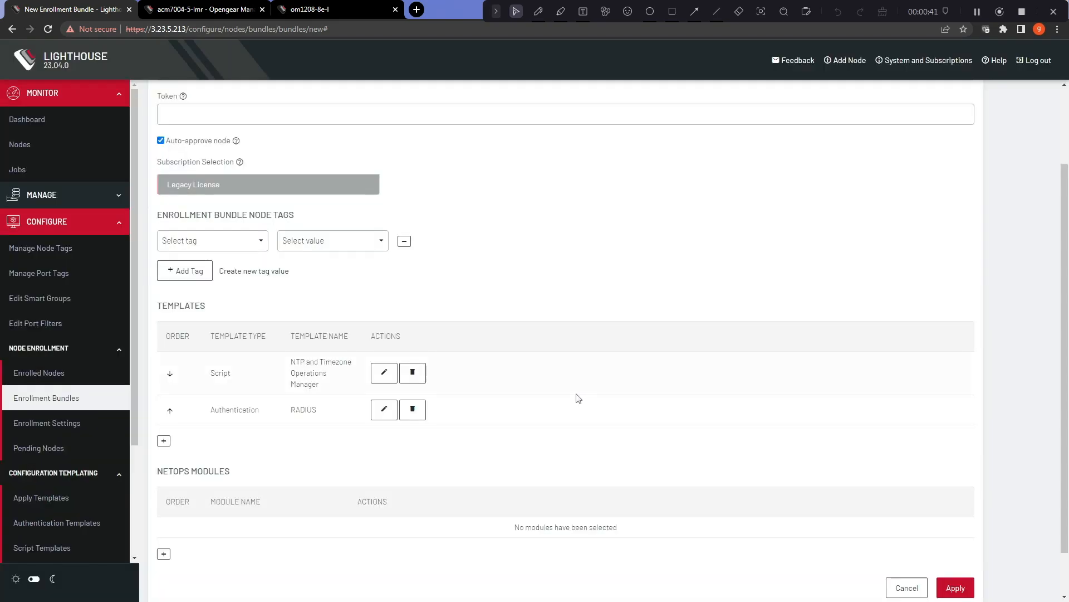
Step: Add the Network Admin users template and move it ahead of RADIUS
{"action": "left_click", "coordinate": [163, 440]}
{"action": "left_click", "coordinate": [425, 179]}
{"action": "left_click", "coordinate": [429, 208]}
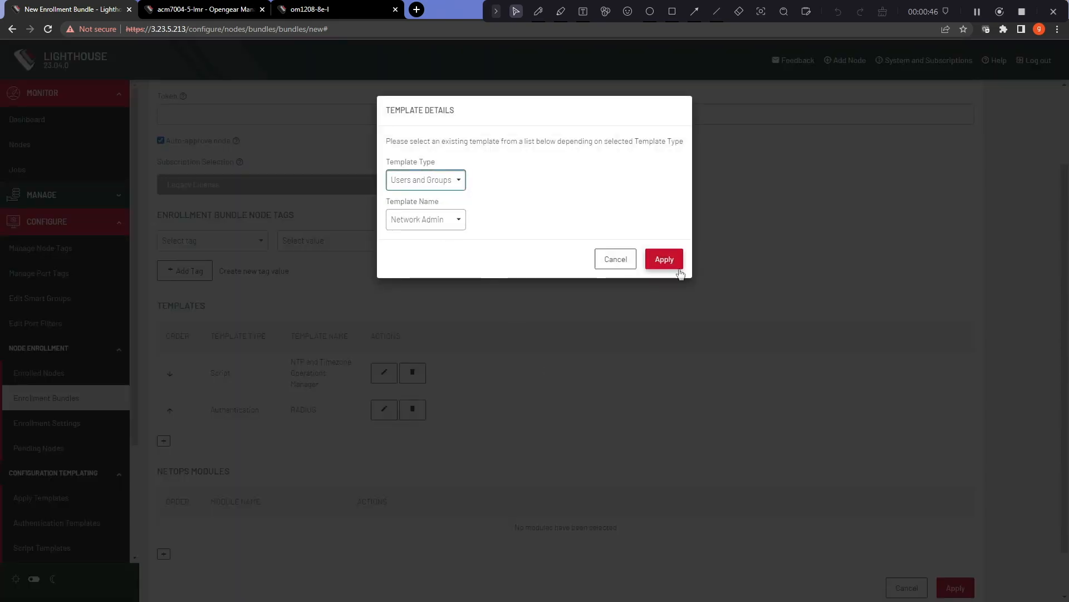
{"action": "left_click", "coordinate": [678, 265]}
{"action": "scroll", "coordinate": [640, 412], "scroll_direction": "down", "scroll_amount": 3}
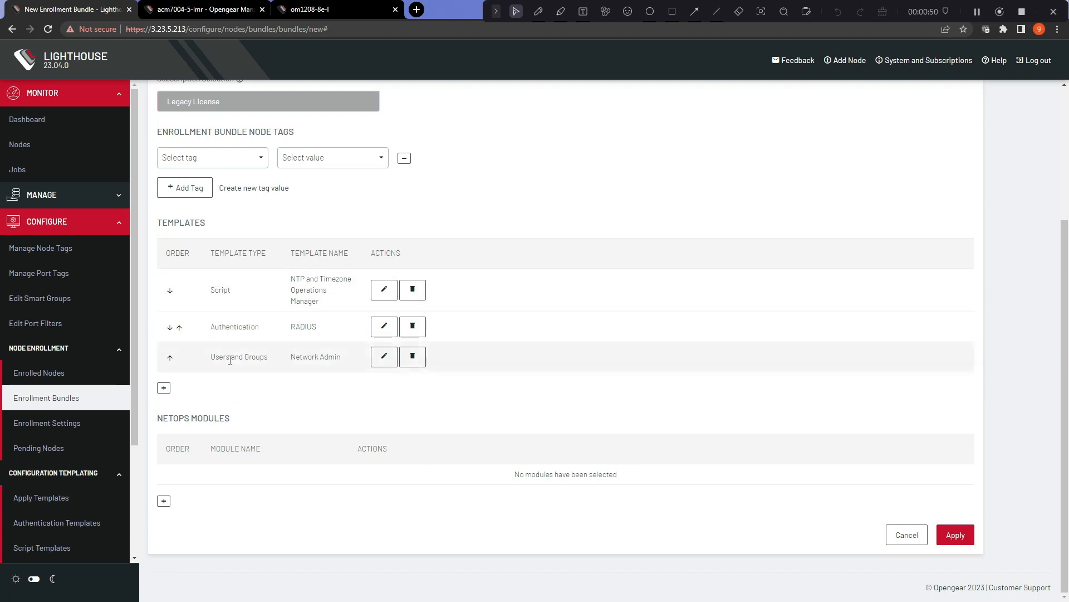
{"action": "left_click", "coordinate": [170, 357]}
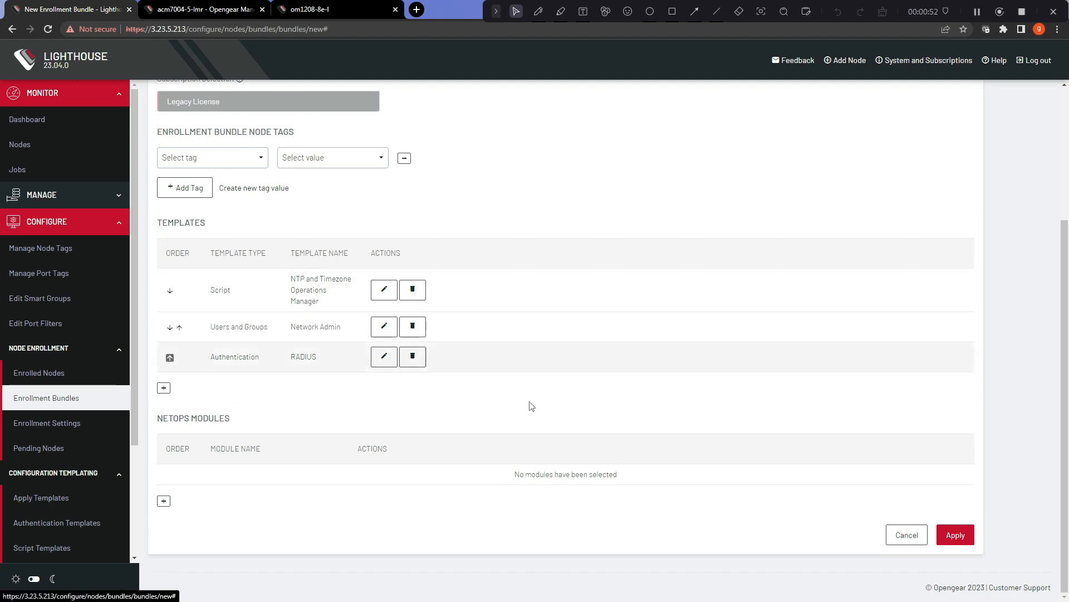
Step: Add the Automation Gateway NetOps module to the bundle
{"action": "scroll", "coordinate": [215, 430], "scroll_direction": "up", "scroll_amount": 1}
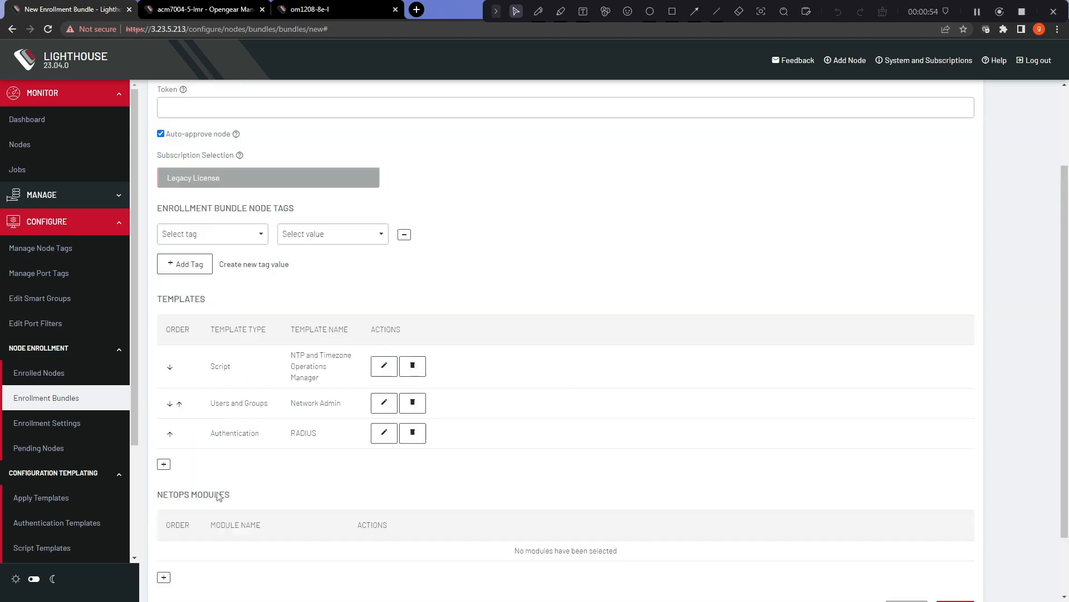
{"action": "scroll", "coordinate": [177, 537], "scroll_direction": "down", "scroll_amount": 1}
{"action": "left_click", "coordinate": [164, 500]}
{"action": "left_click", "coordinate": [626, 221]}
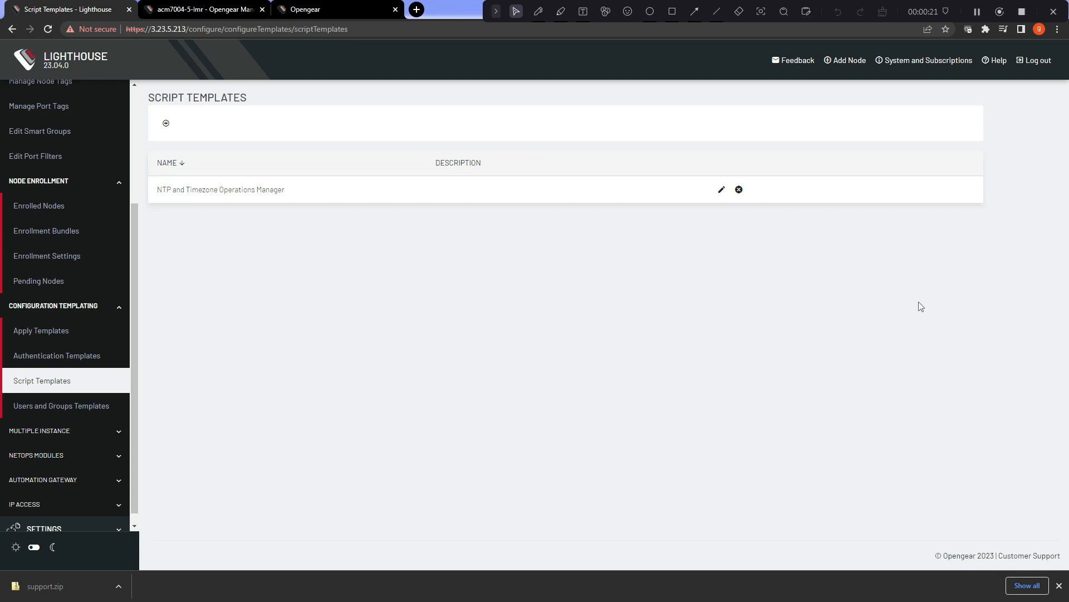
Step: Open the Help menu for the Technical Support Report, then dismiss it
{"action": "left_click", "coordinate": [999, 62]}
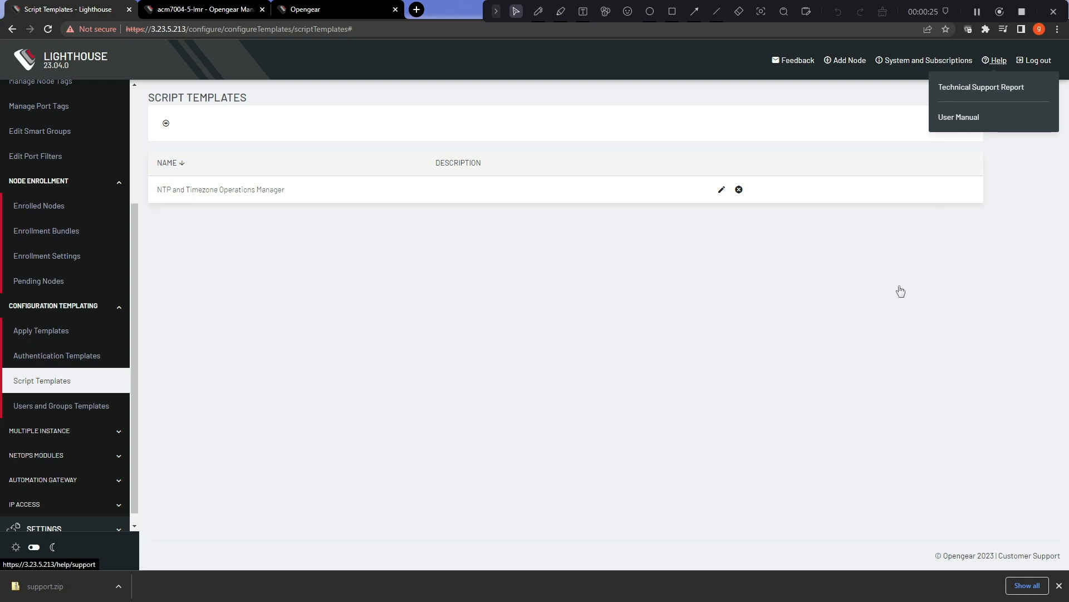
{"action": "left_click", "coordinate": [882, 289]}
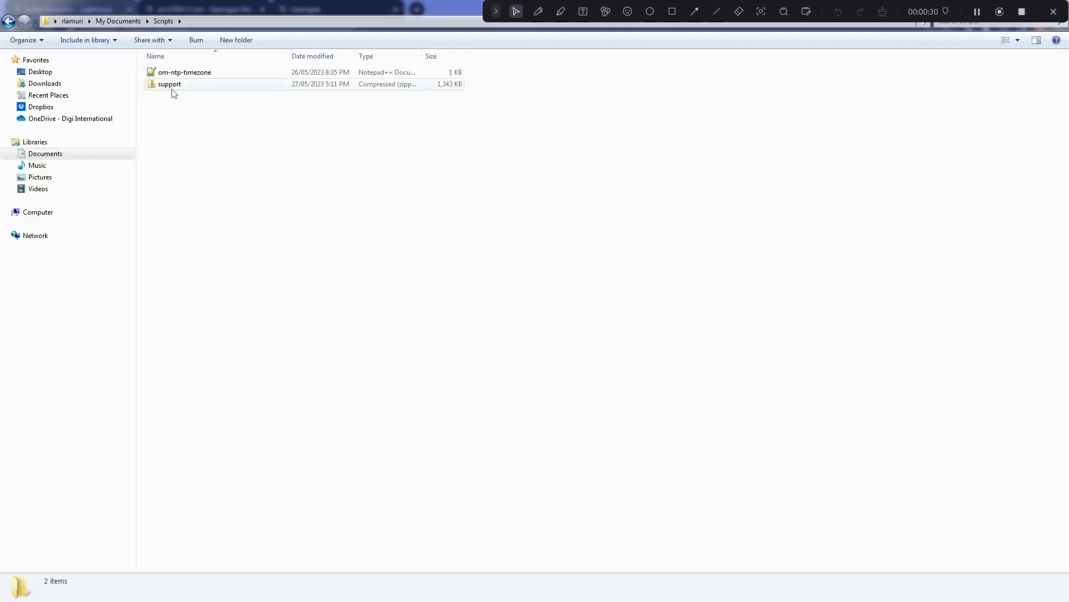
Step: Open support.zip, then its data folder, then the script_templates folder
{"action": "double_click", "coordinate": [173, 86]}
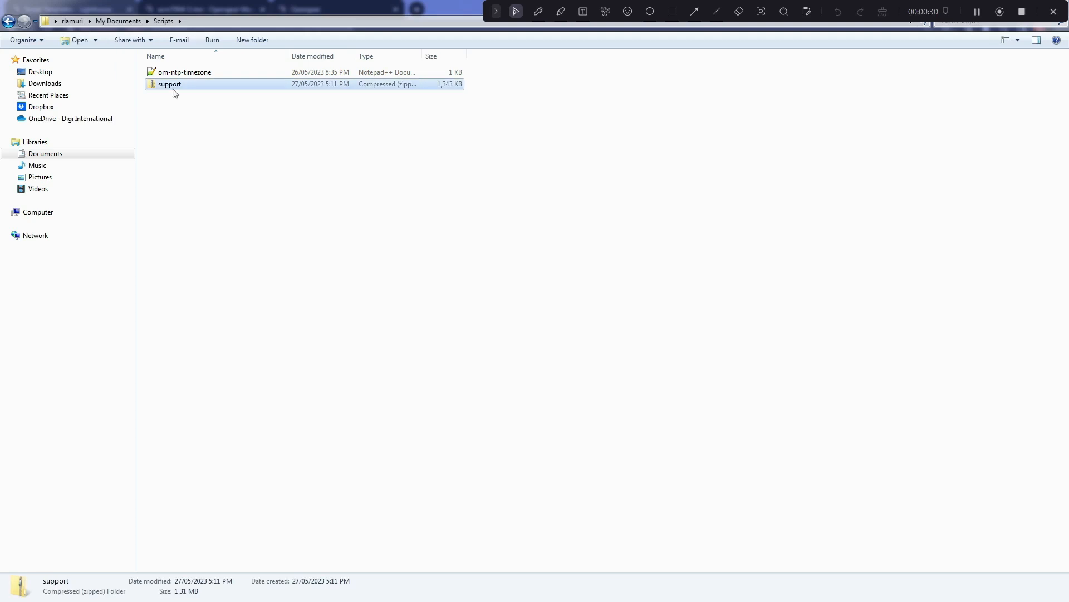
{"action": "double_click", "coordinate": [167, 72]}
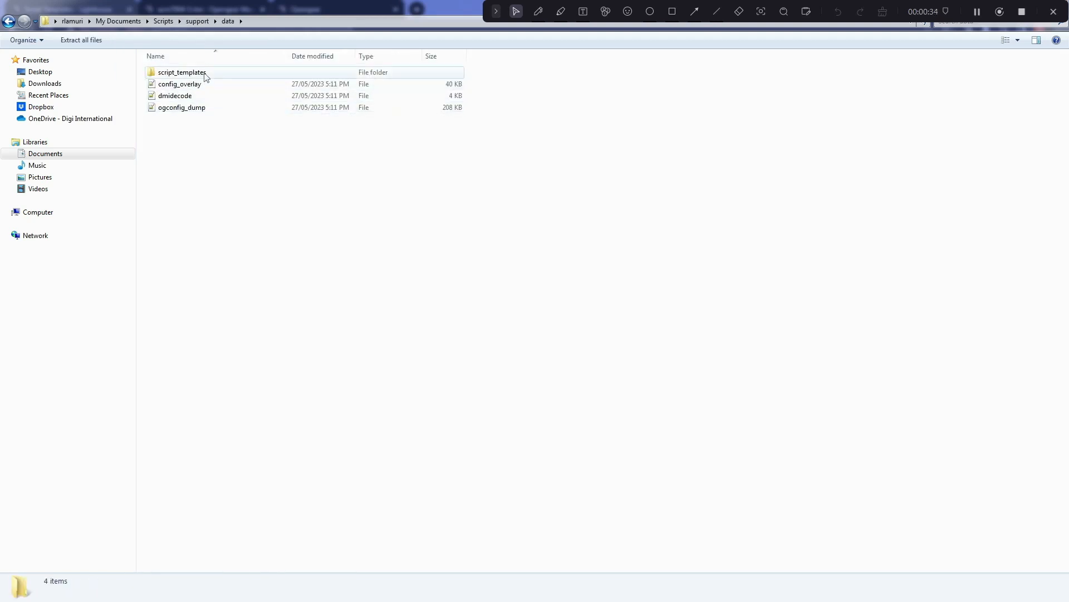
{"action": "left_click", "coordinate": [206, 77]}
{"action": "double_click", "coordinate": [205, 76]}
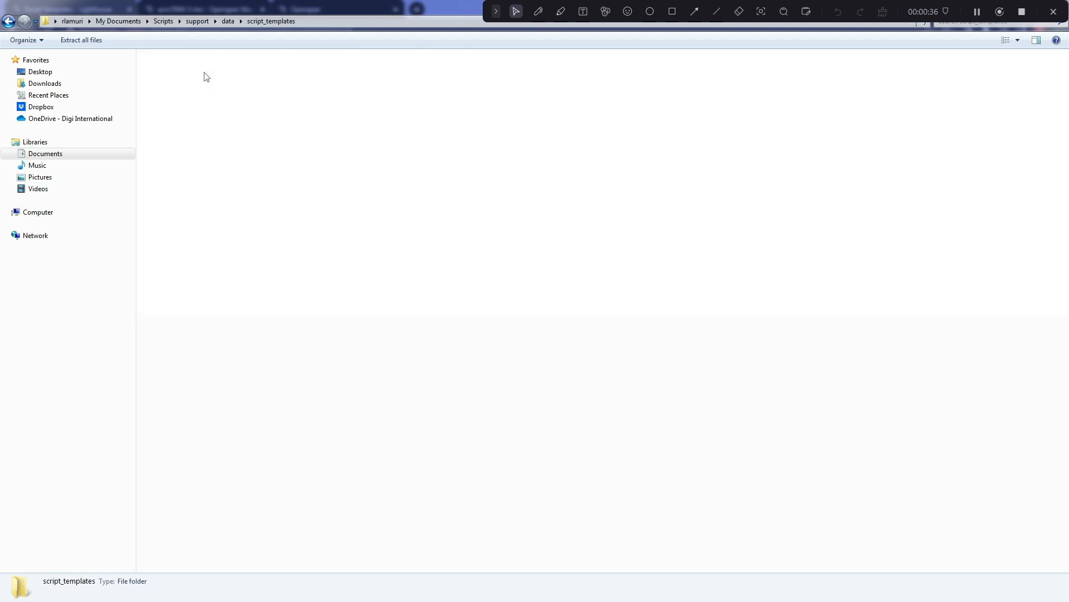